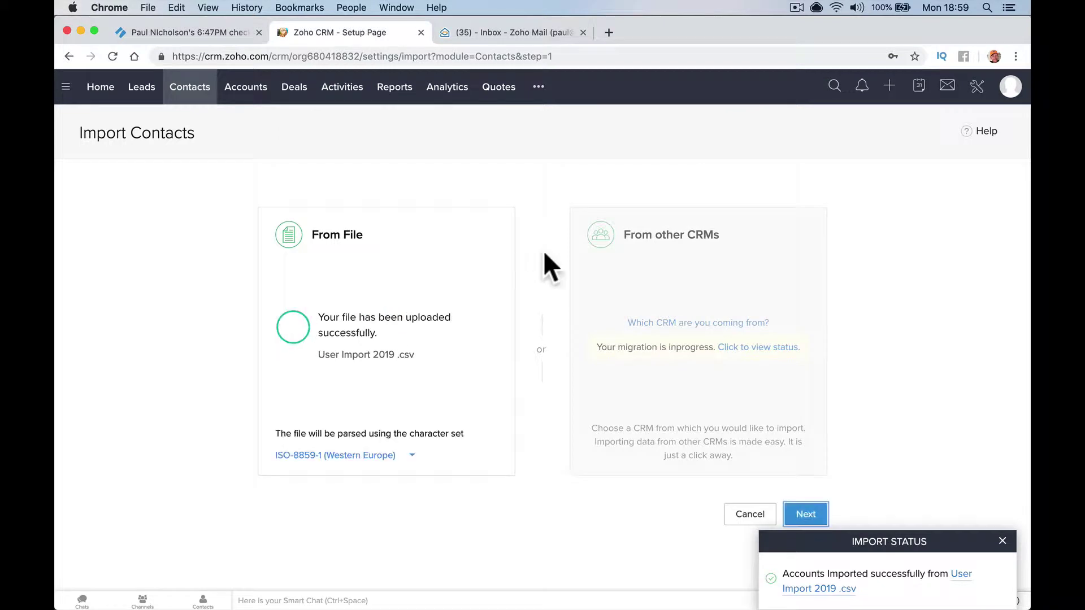
Dismiss the import status notice and continue the contacts import with the uploaded User Import 2019 .csv file.
click(1001, 548)
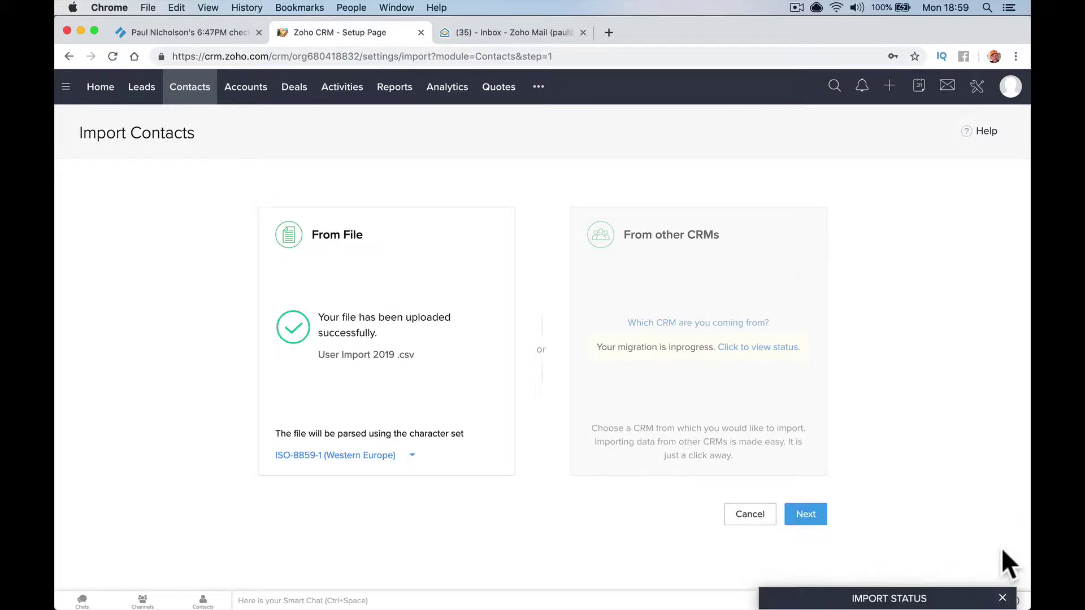
click(806, 515)
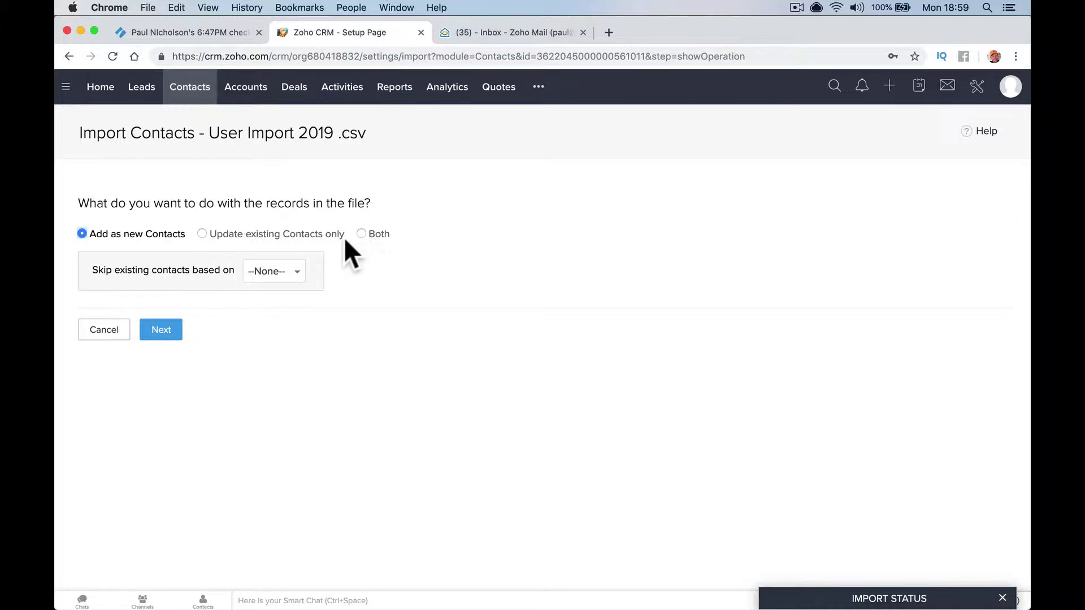
click(362, 234)
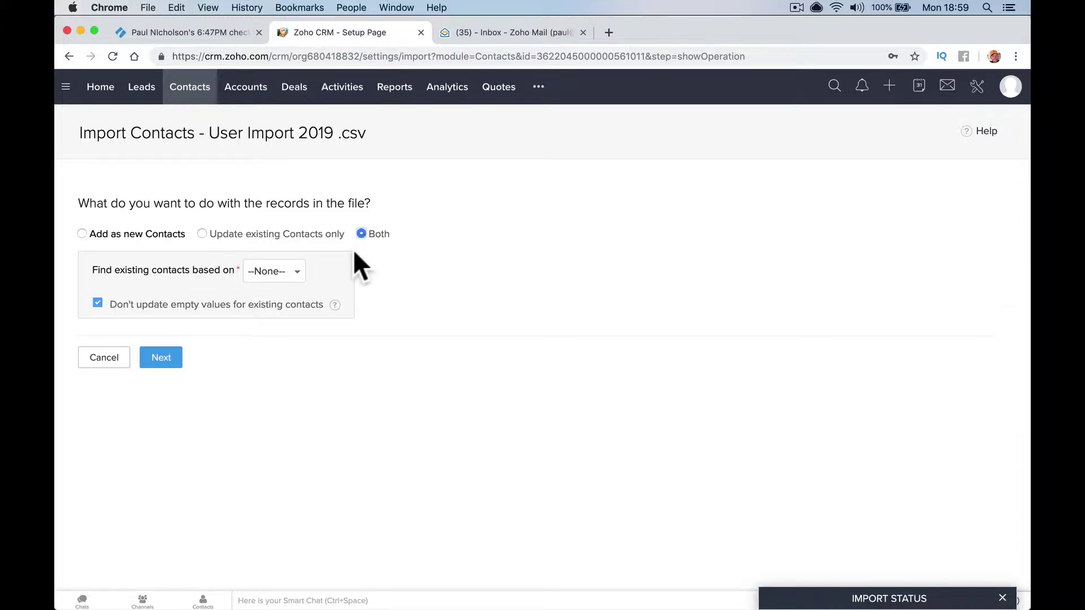
click(278, 283)
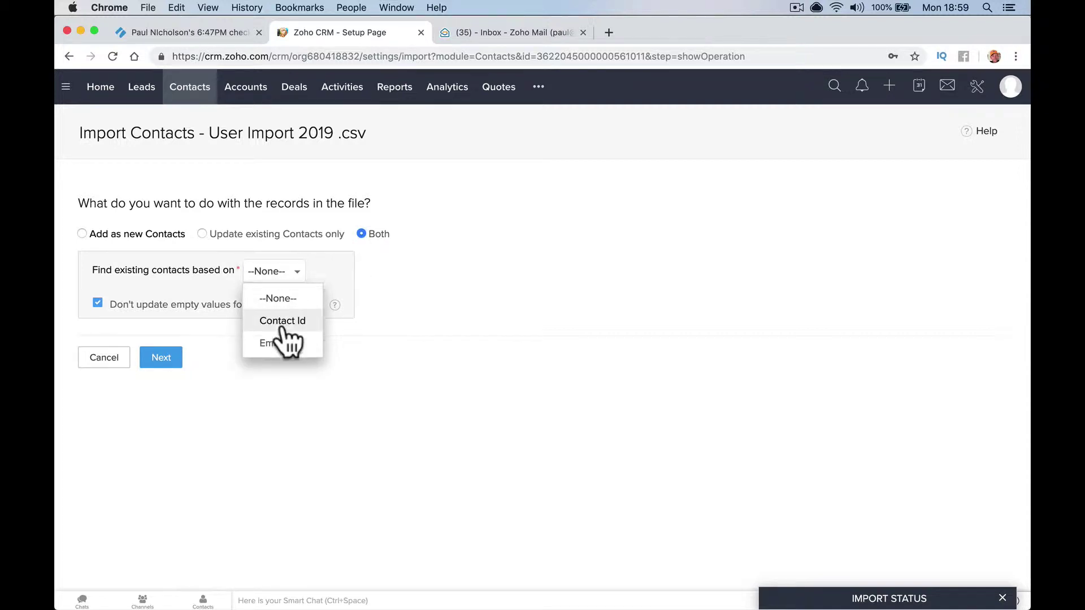
click(288, 339)
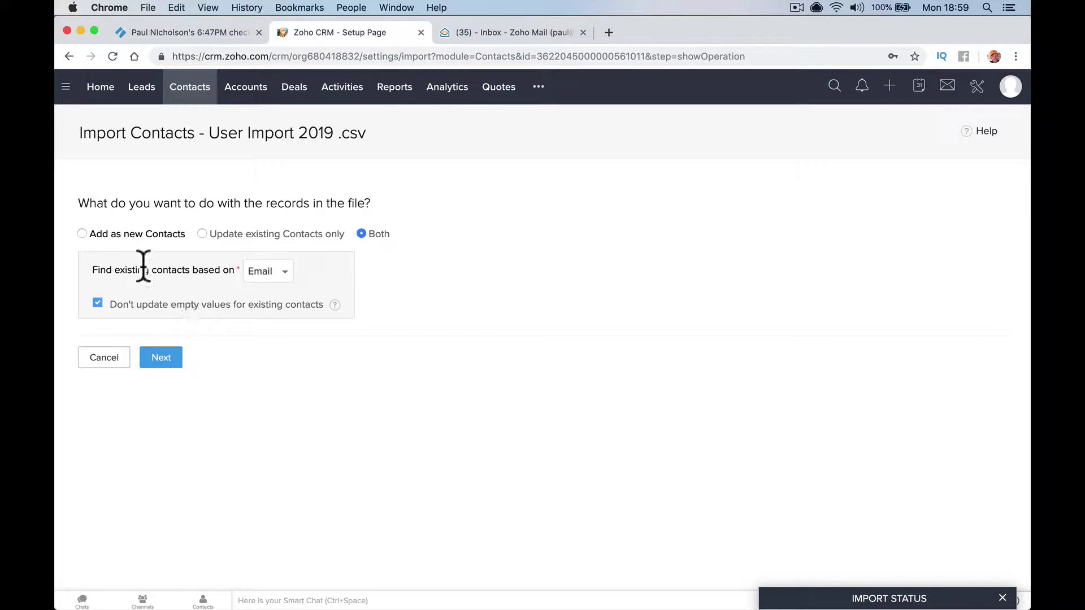
Choose to add the file's records as new contacts and continue to the field mapping.
click(111, 233)
click(170, 335)
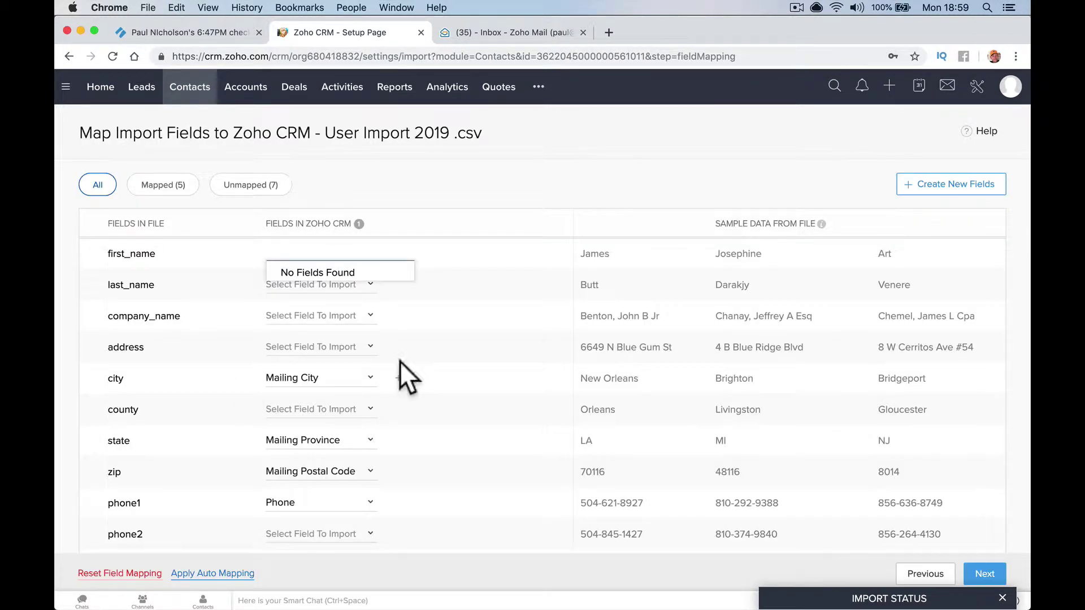
Map the first_name column to First Name and the last_name column to Last Name.
click(345, 254)
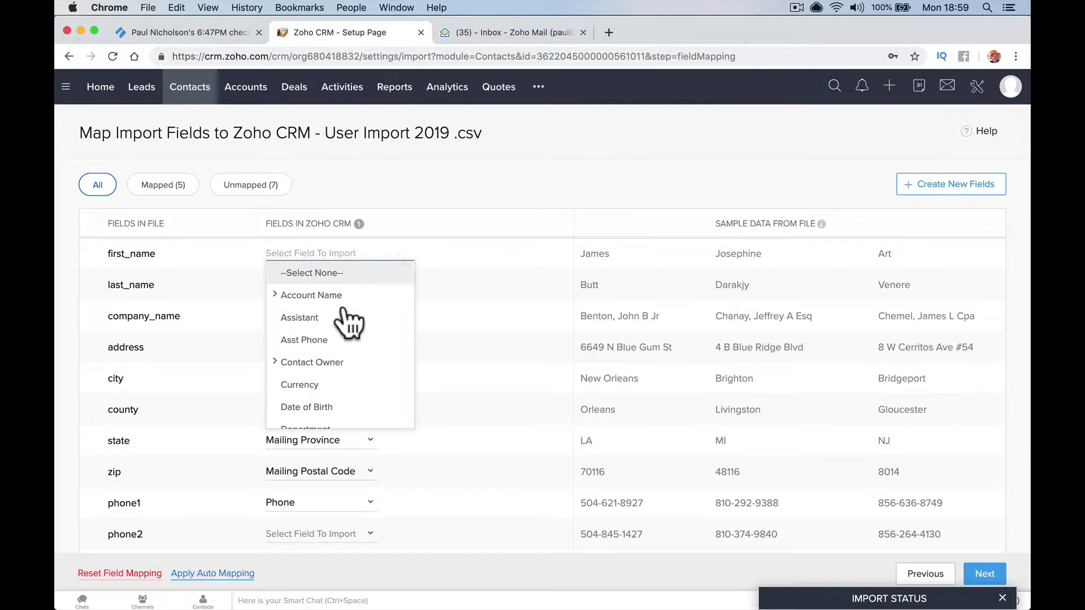
scroll(347, 356, down, 5)
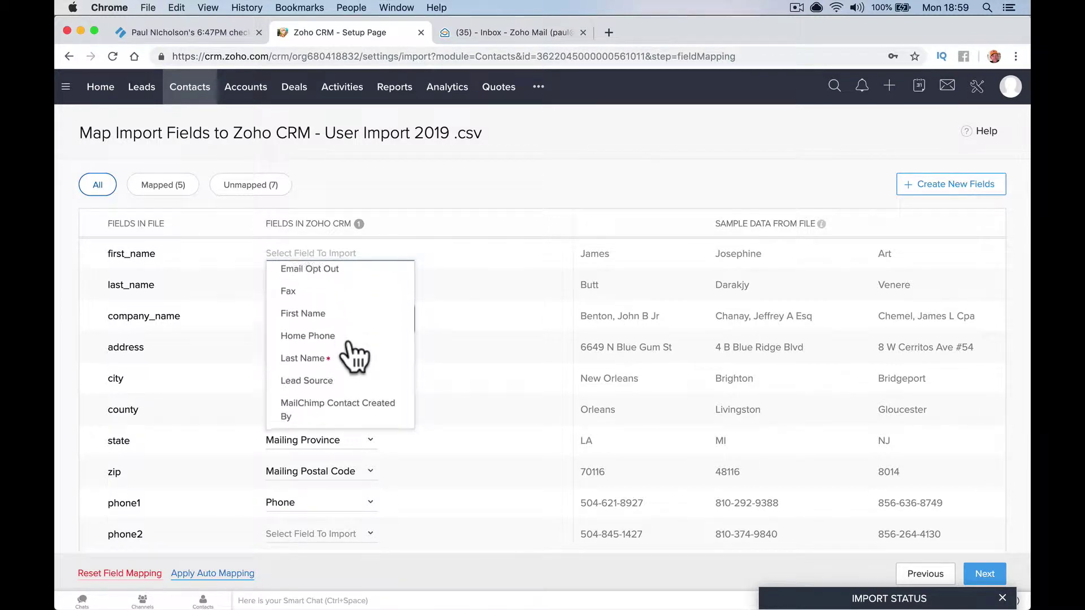
click(355, 314)
click(347, 284)
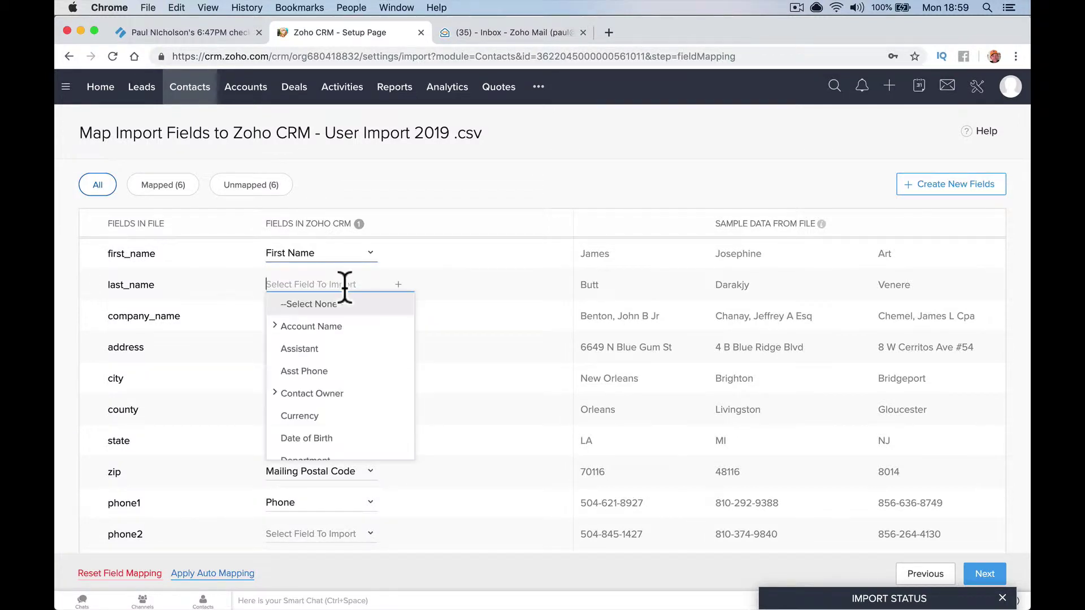
scroll(354, 405, down, 4)
scroll(355, 404, down, 1)
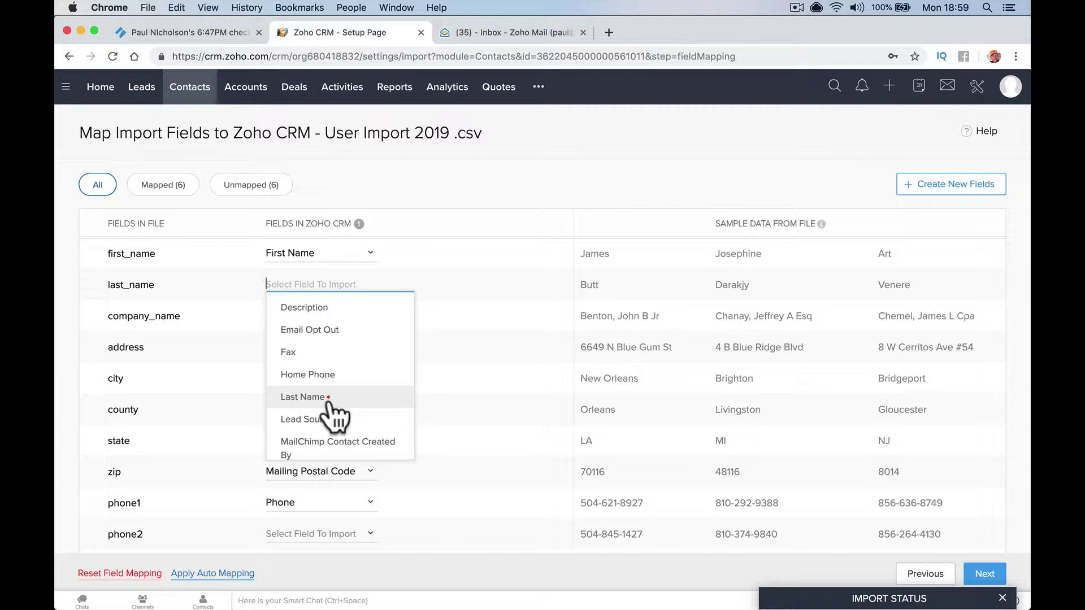
click(331, 399)
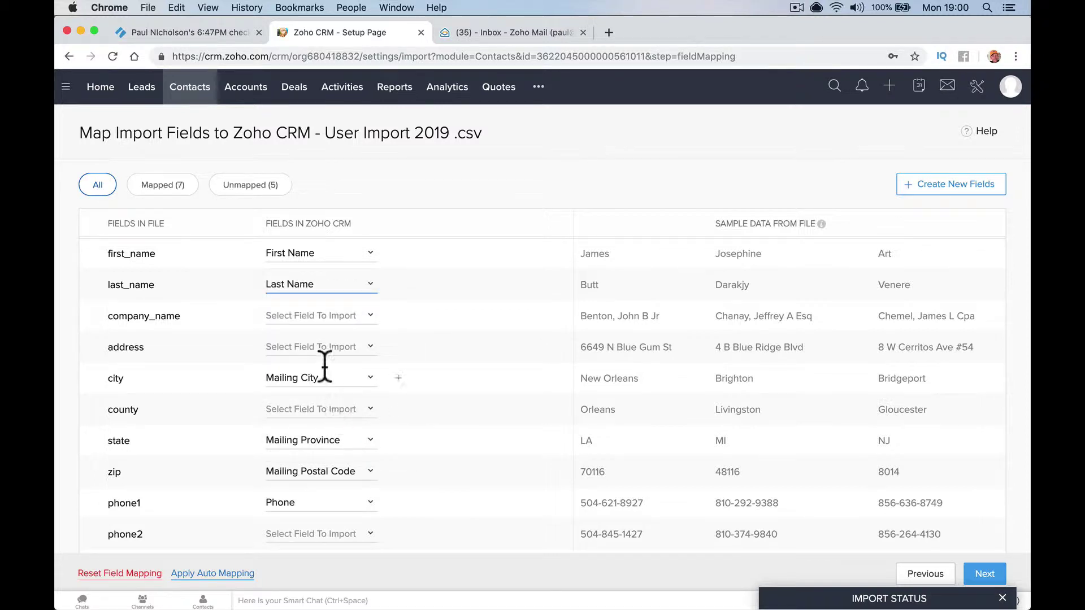
Map the company_name column to the Account Name subfield of the Account Name lookup.
click(340, 314)
click(338, 361)
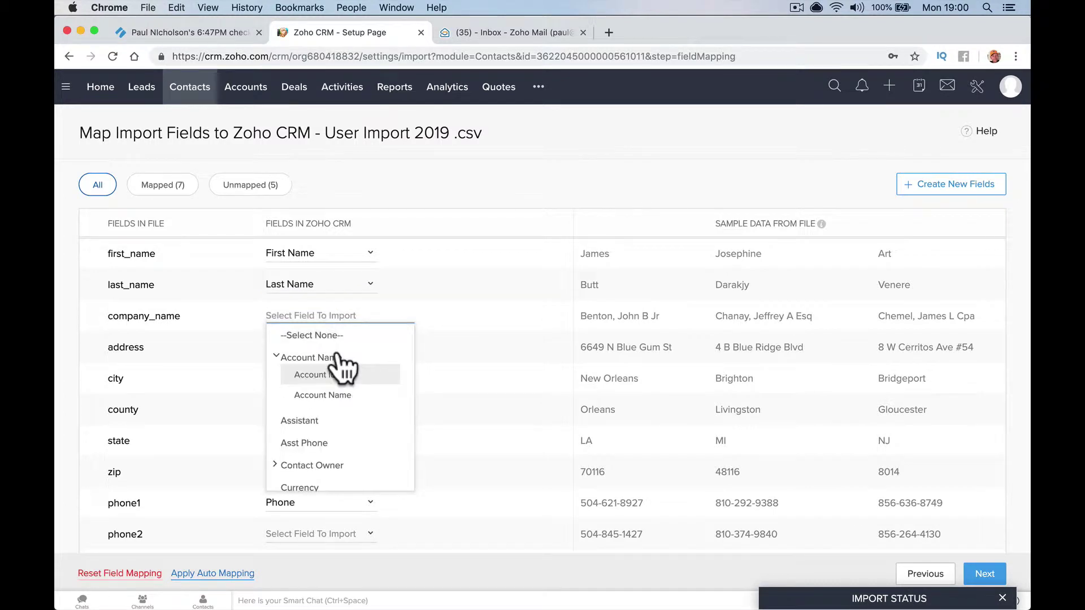
click(337, 395)
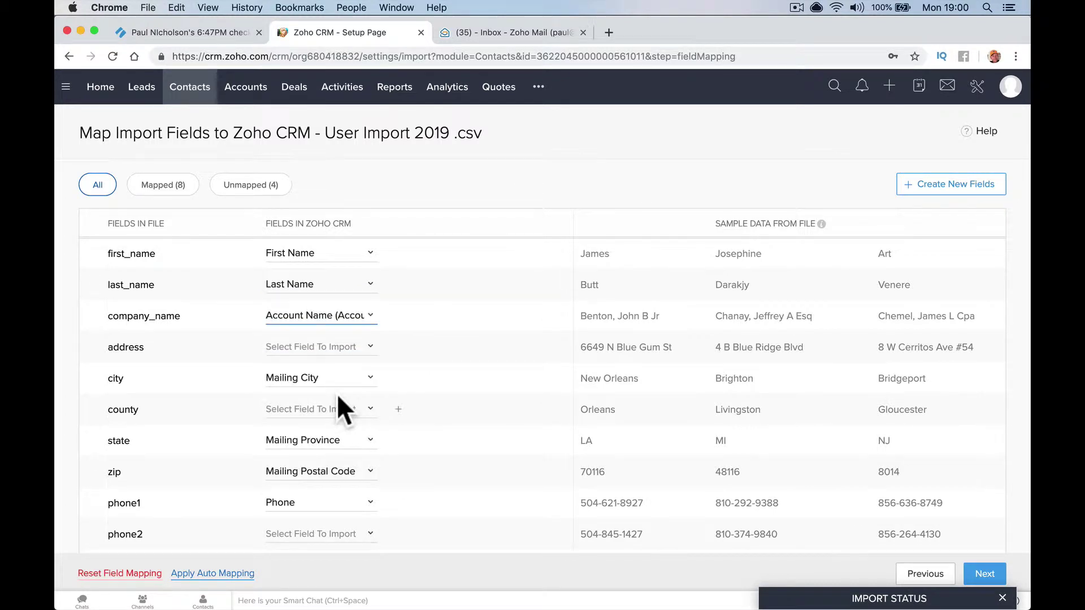
Look through the available contact fields for one that fits the file's address column.
click(346, 341)
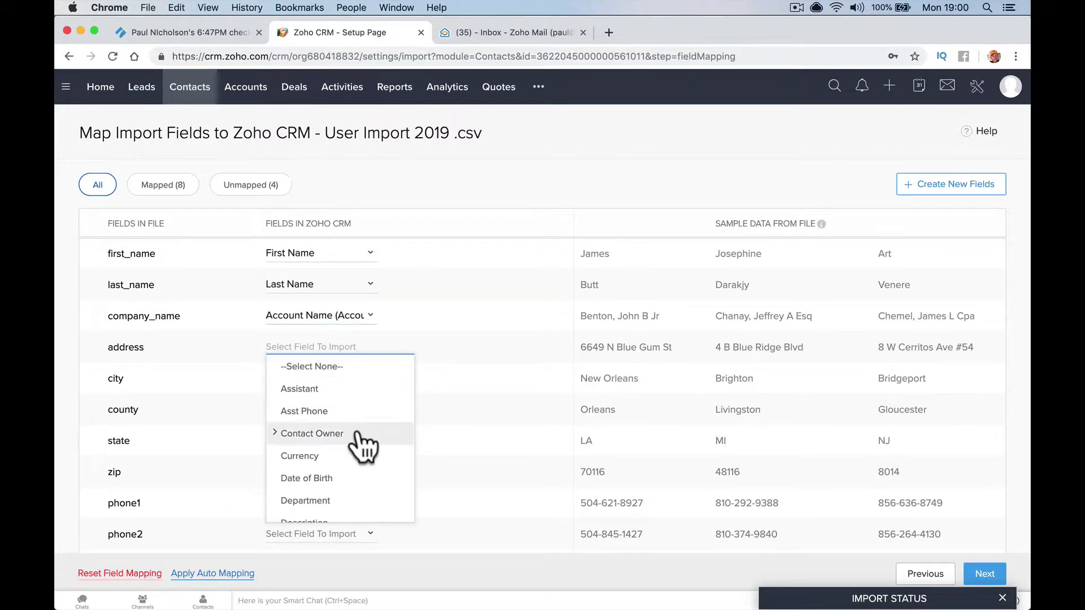
scroll(364, 443, down, 3)
scroll(363, 444, down, 5)
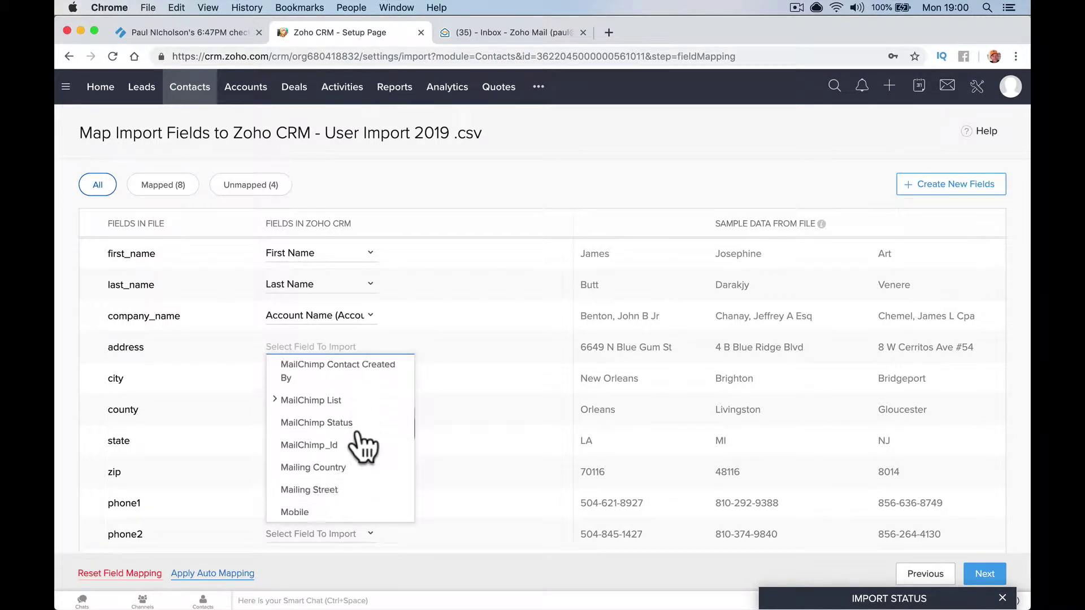
click(439, 334)
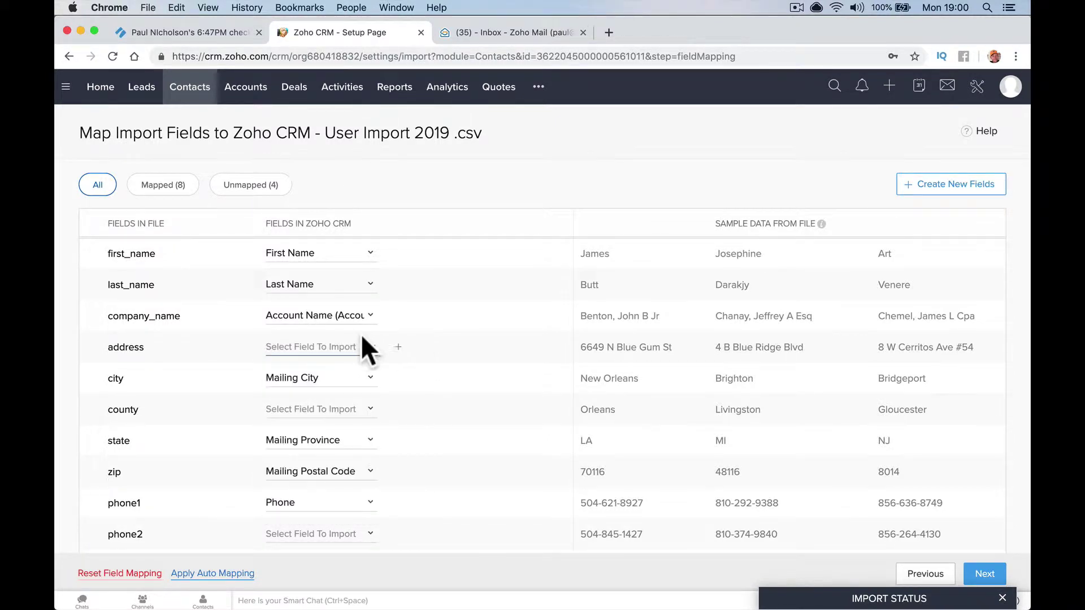
scroll(420, 347, down, 2)
click(346, 289)
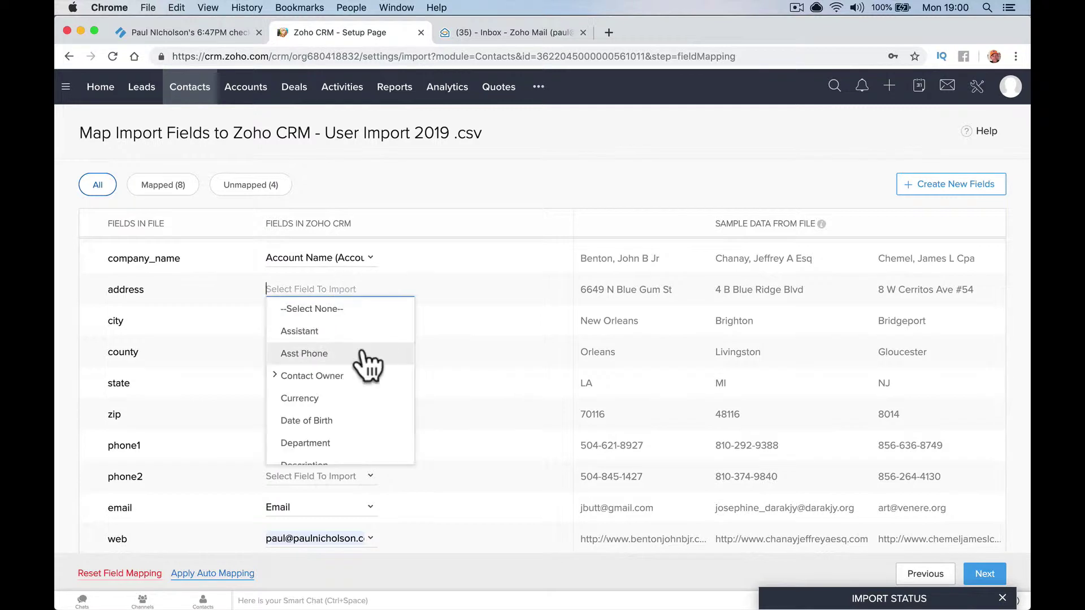
scroll(366, 416, down, 3)
scroll(364, 417, up, 2)
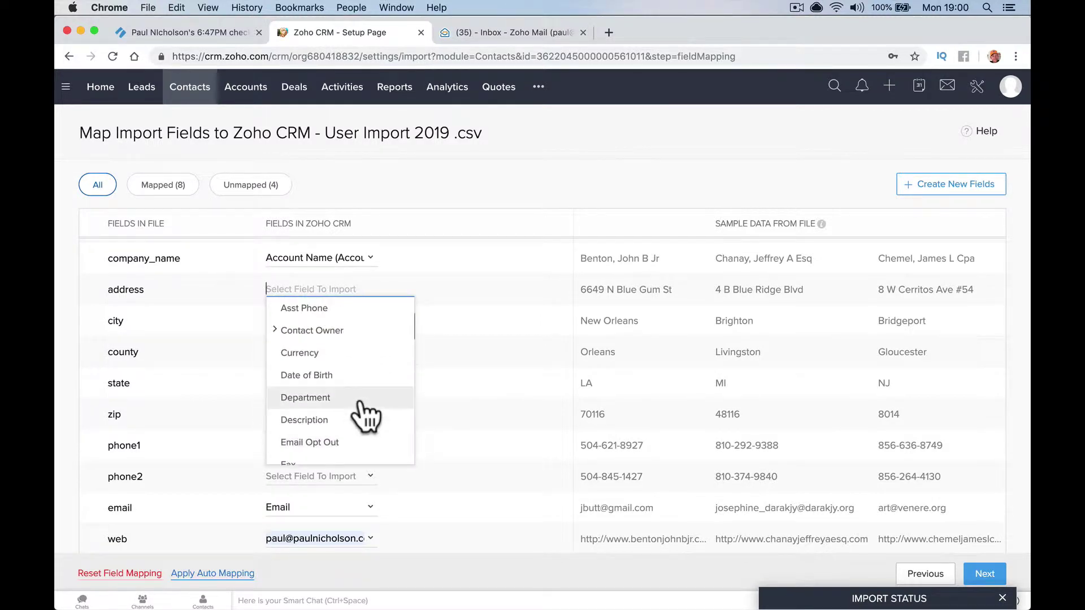
click(447, 329)
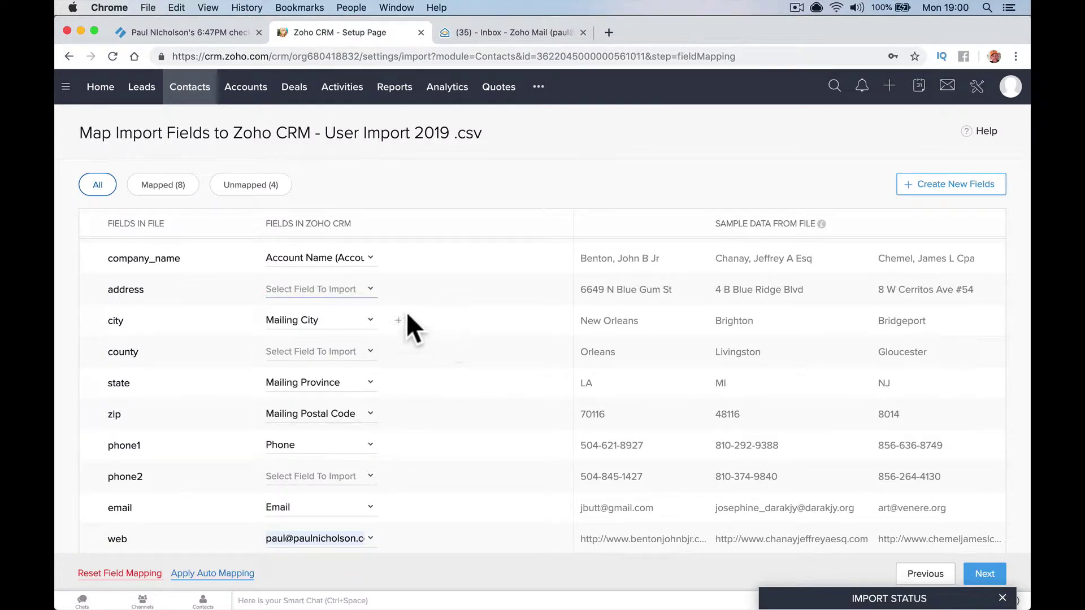
click(355, 288)
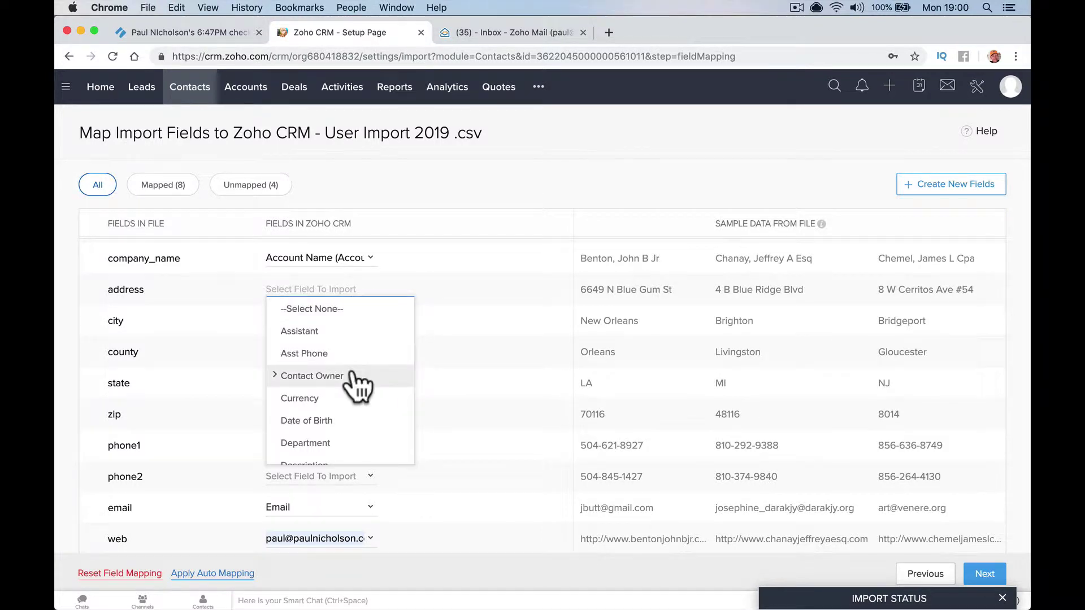
scroll(359, 384, down, 4)
scroll(358, 386, down, 8)
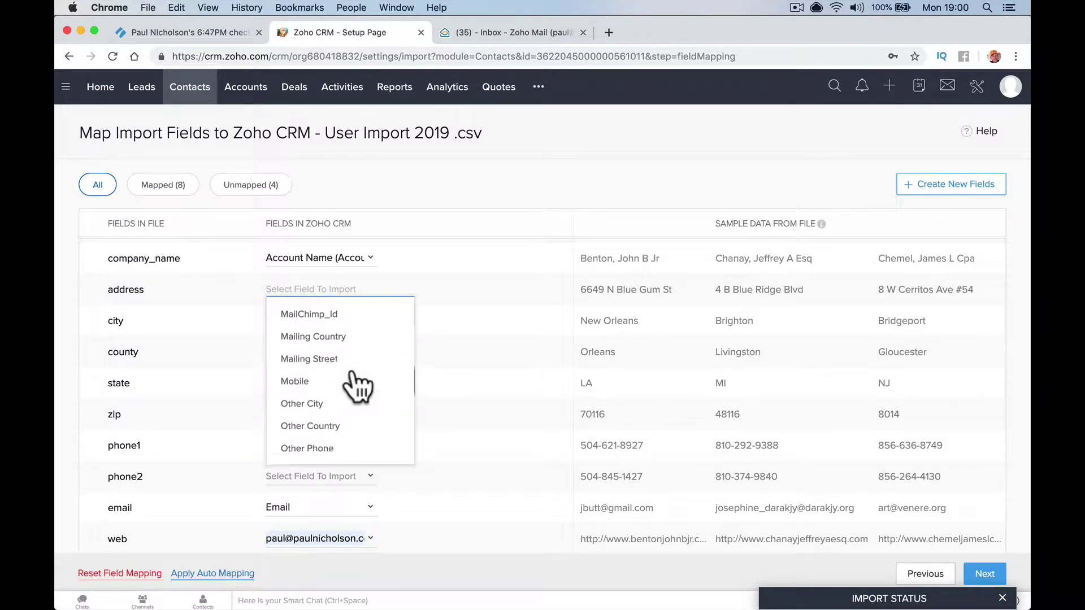
scroll(358, 386, down, 4)
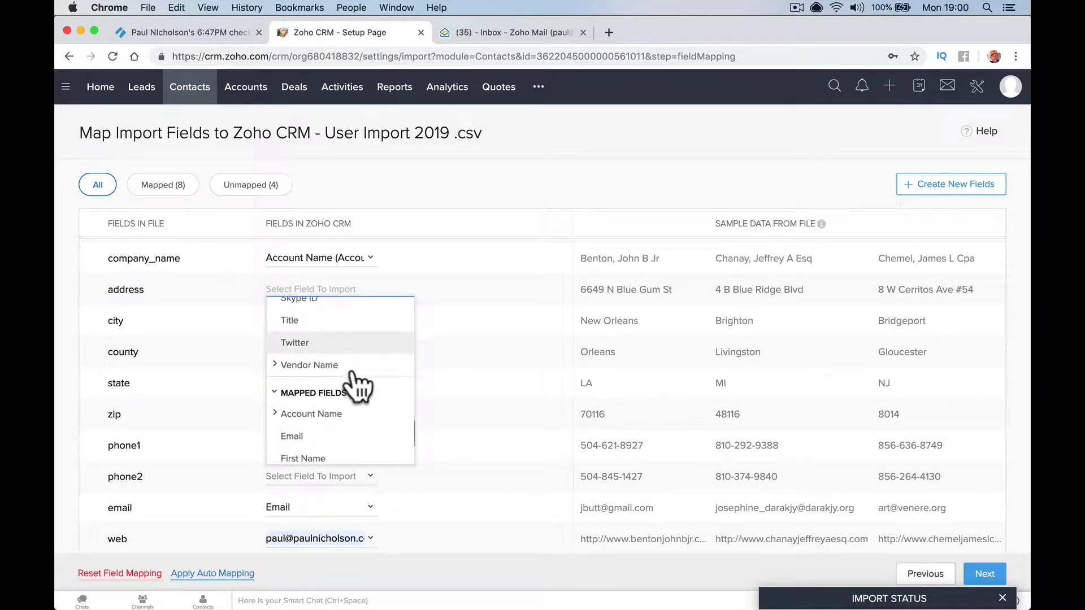
scroll(358, 385, up, 6)
scroll(358, 386, up, 4)
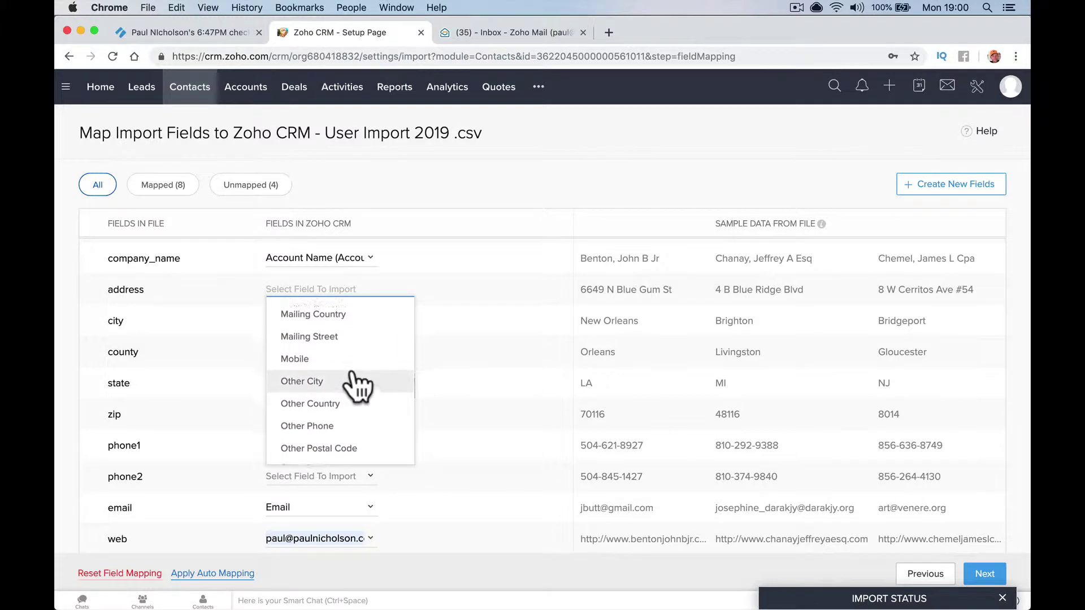
scroll(356, 386, up, 1)
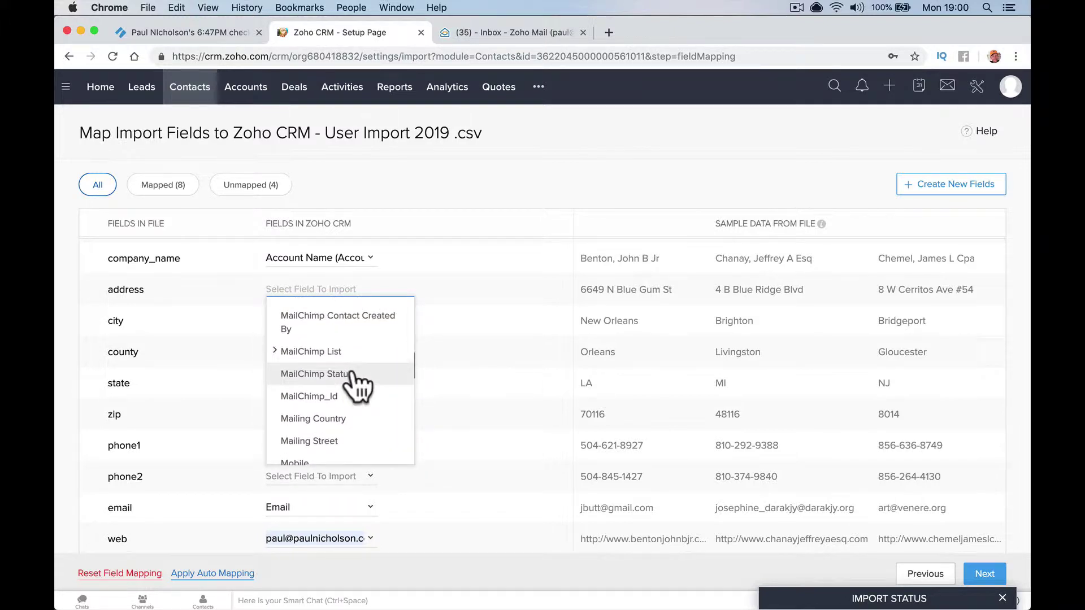
scroll(365, 390, up, 8)
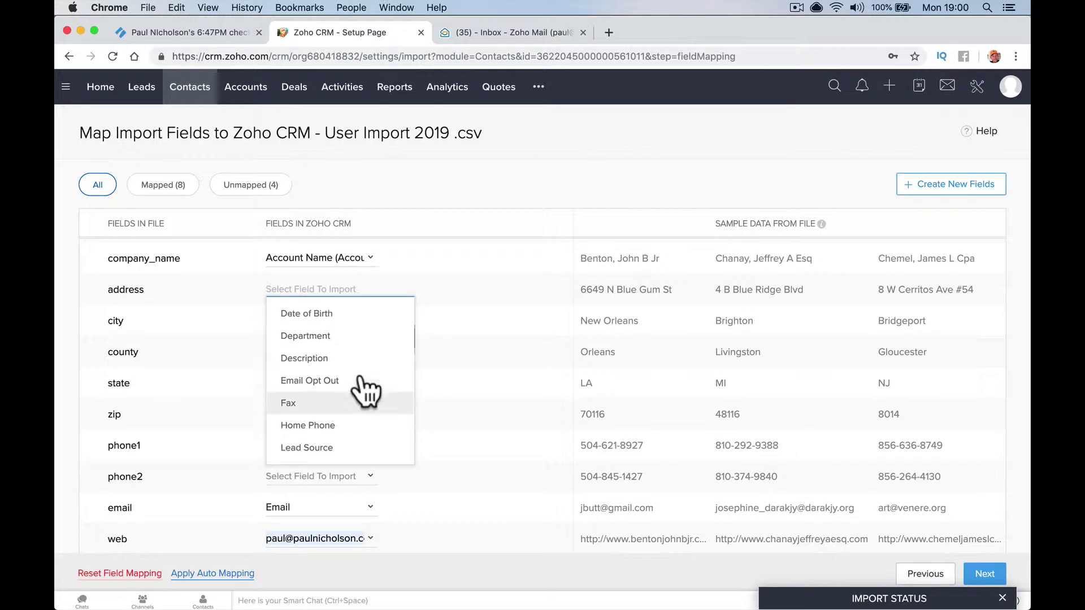
scroll(365, 390, up, 2)
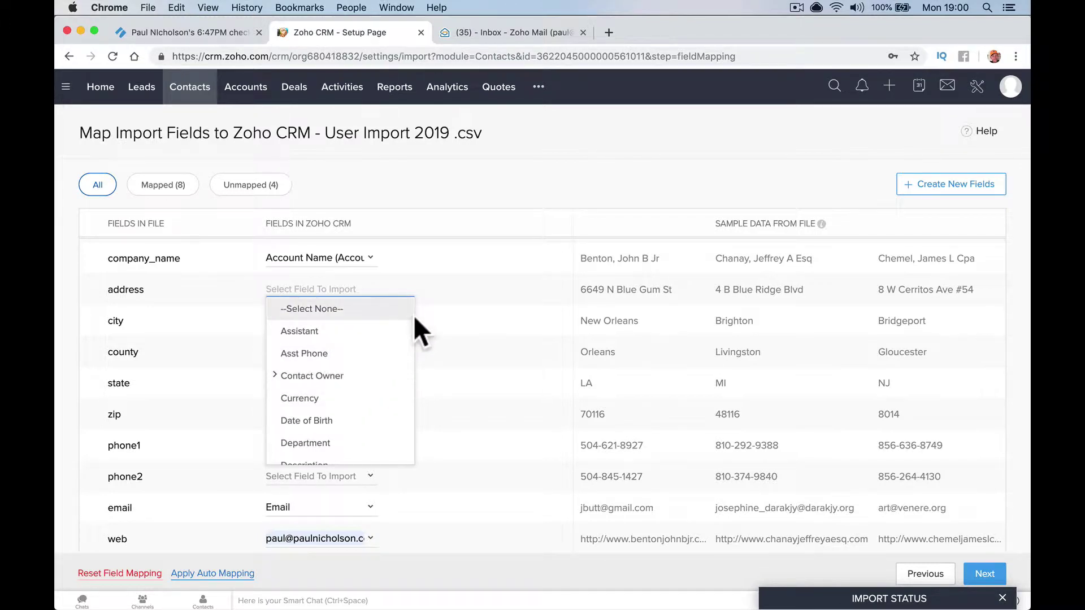
scroll(373, 378, down, 6)
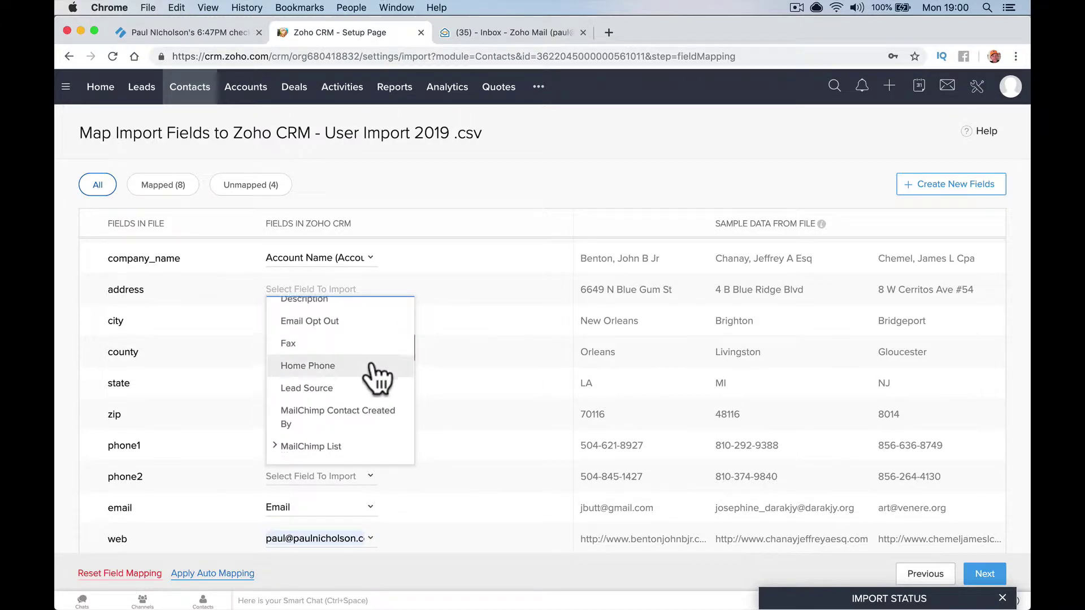
click(419, 354)
Map the file's address column to the Mailing Street field.
click(352, 291)
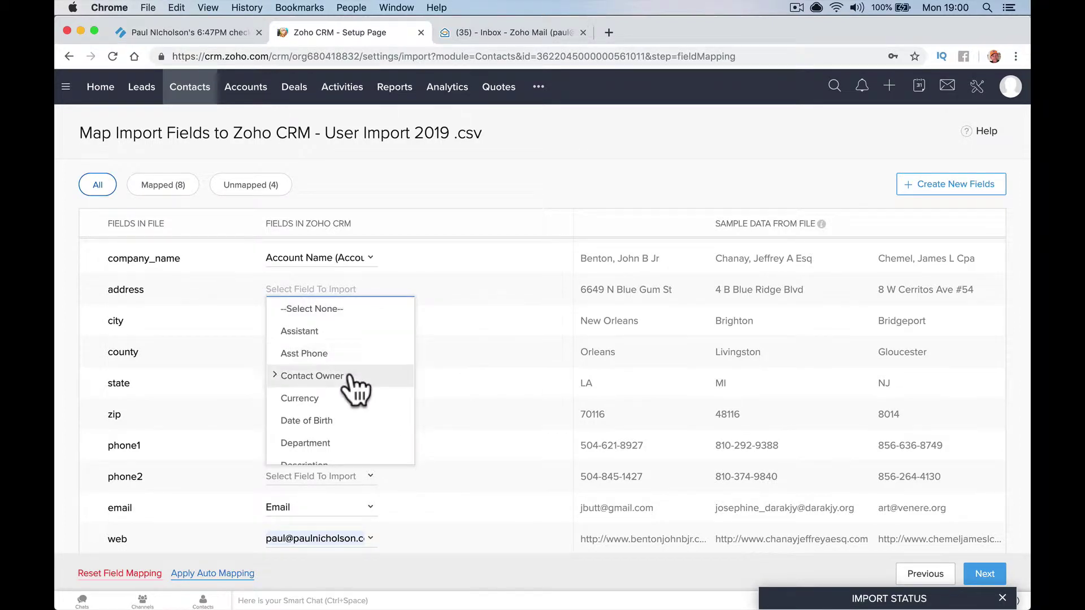
scroll(353, 379, down, 1)
scroll(356, 389, down, 5)
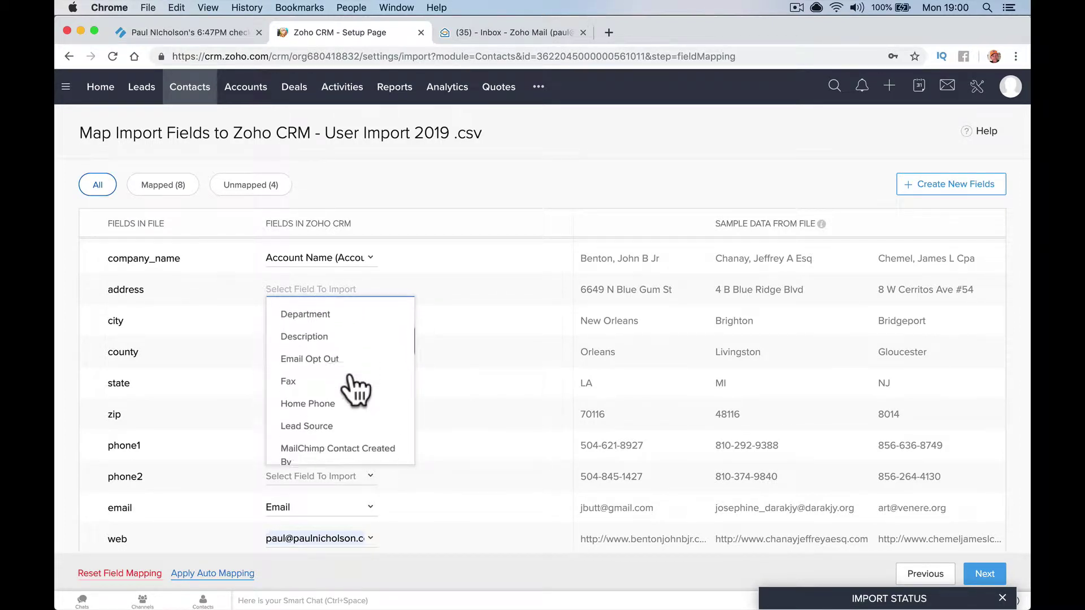
scroll(356, 389, down, 4)
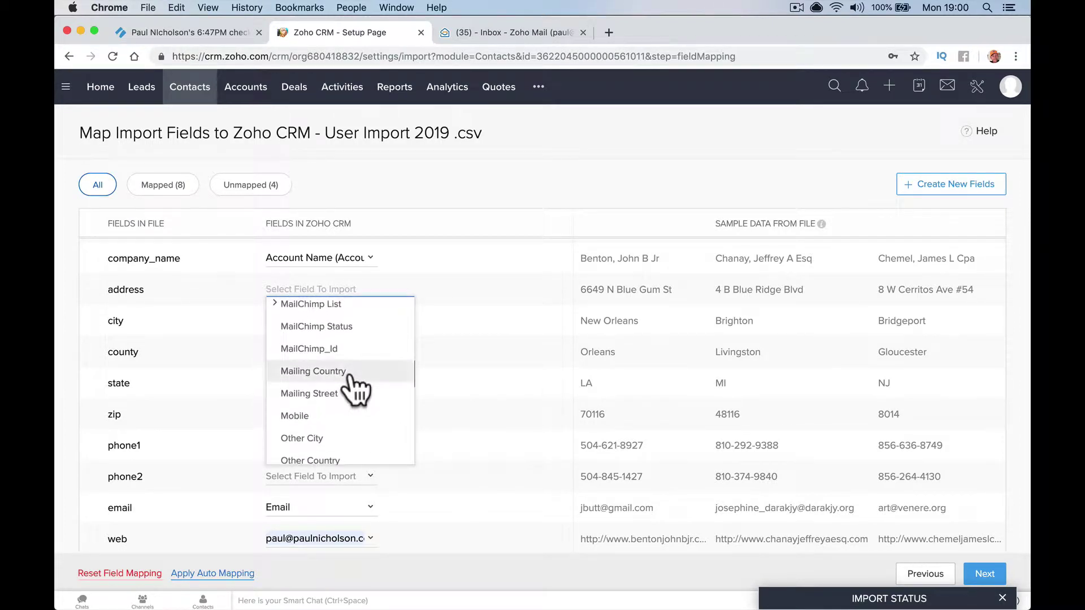
scroll(356, 390, down, 5)
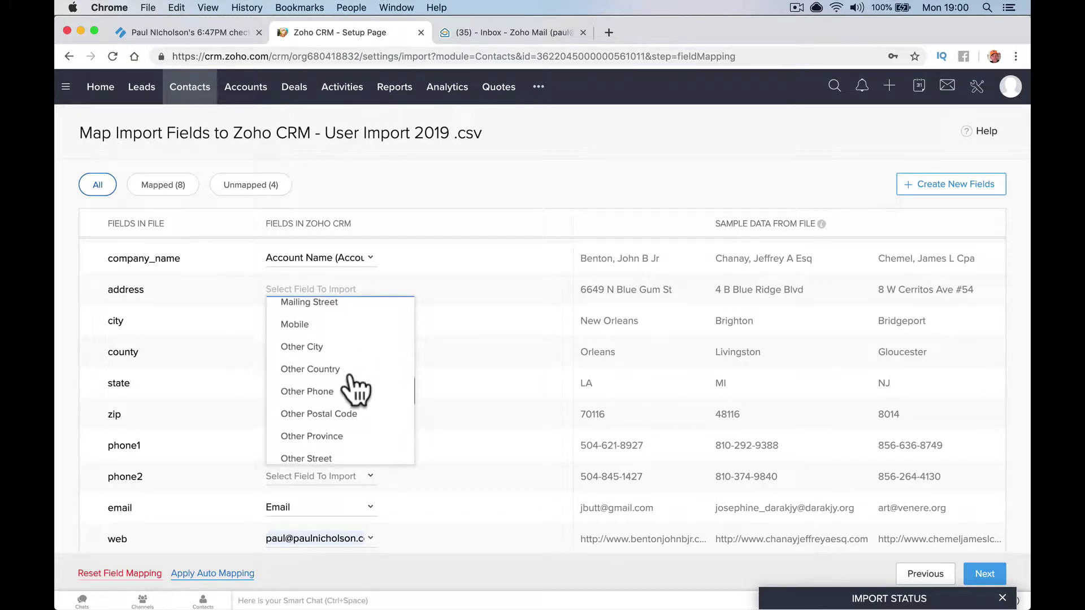
scroll(351, 375, down, 5)
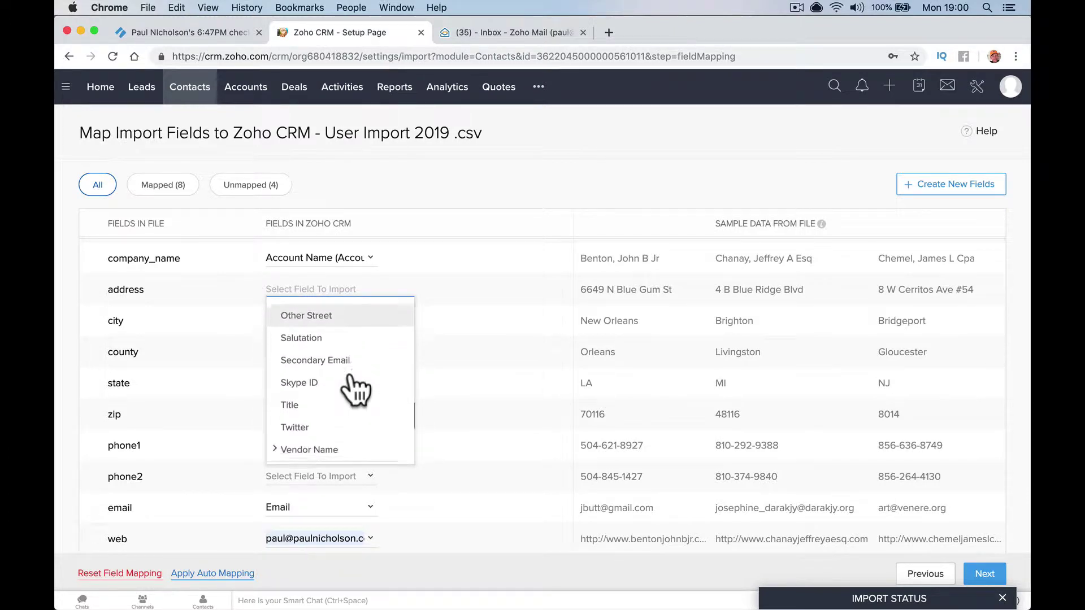
scroll(352, 375, down, 5)
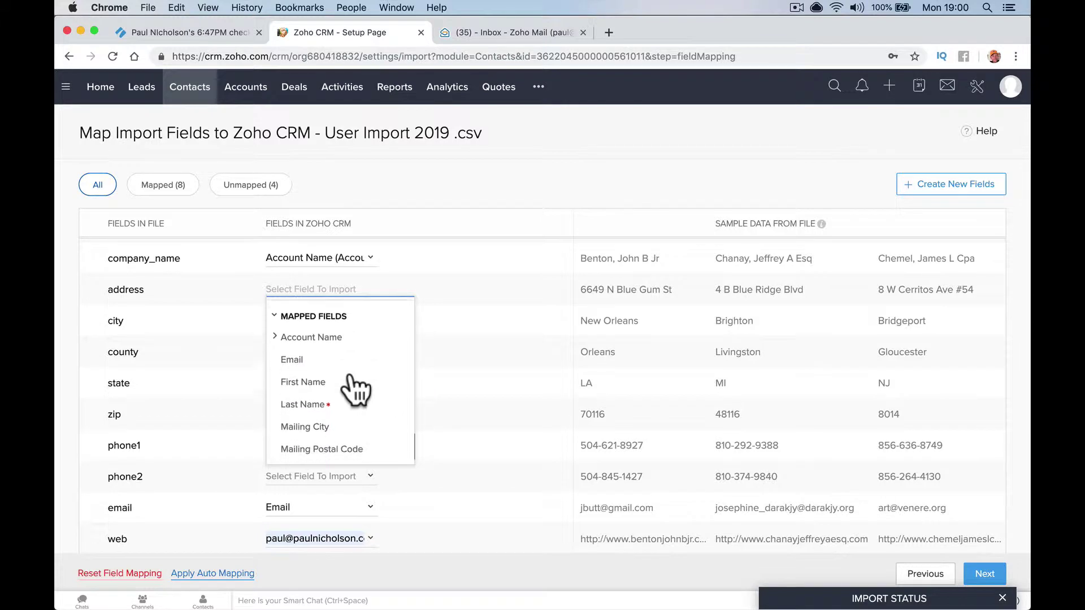
scroll(354, 384, down, 1)
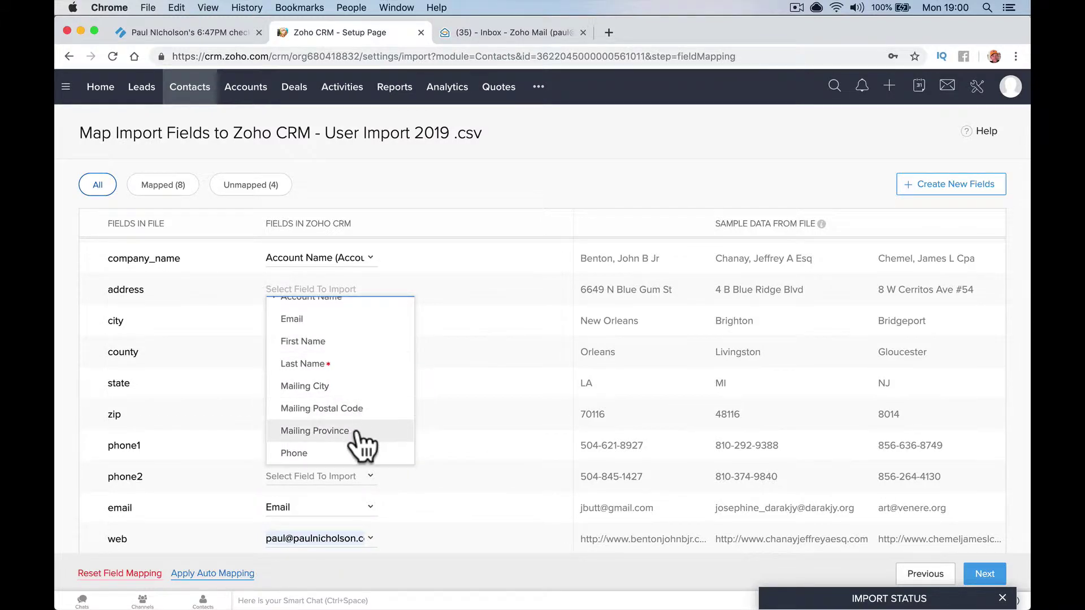
scroll(357, 452, up, 10)
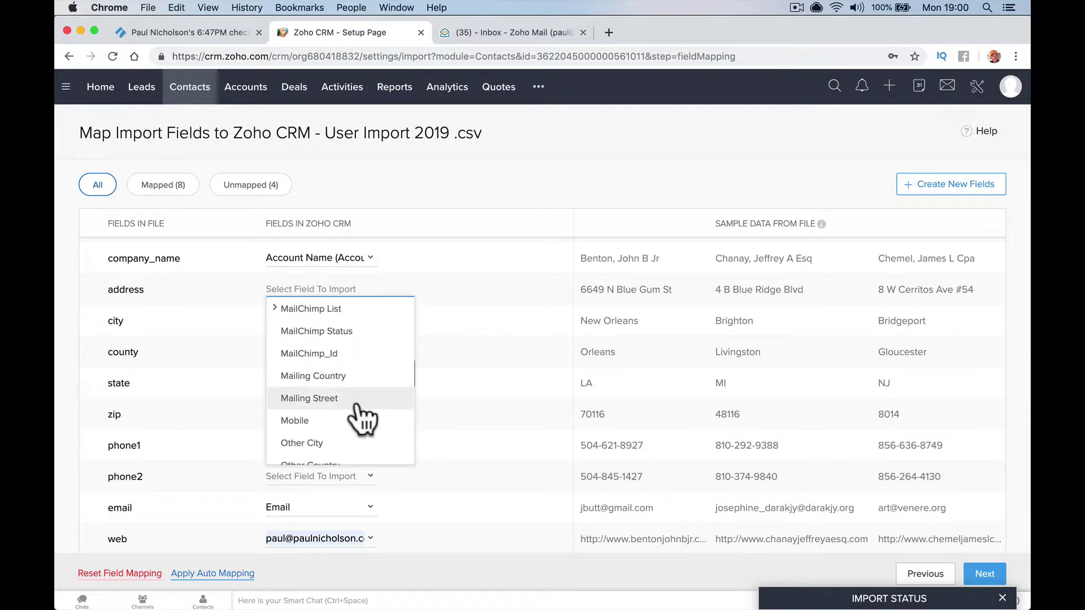
click(357, 399)
click(353, 353)
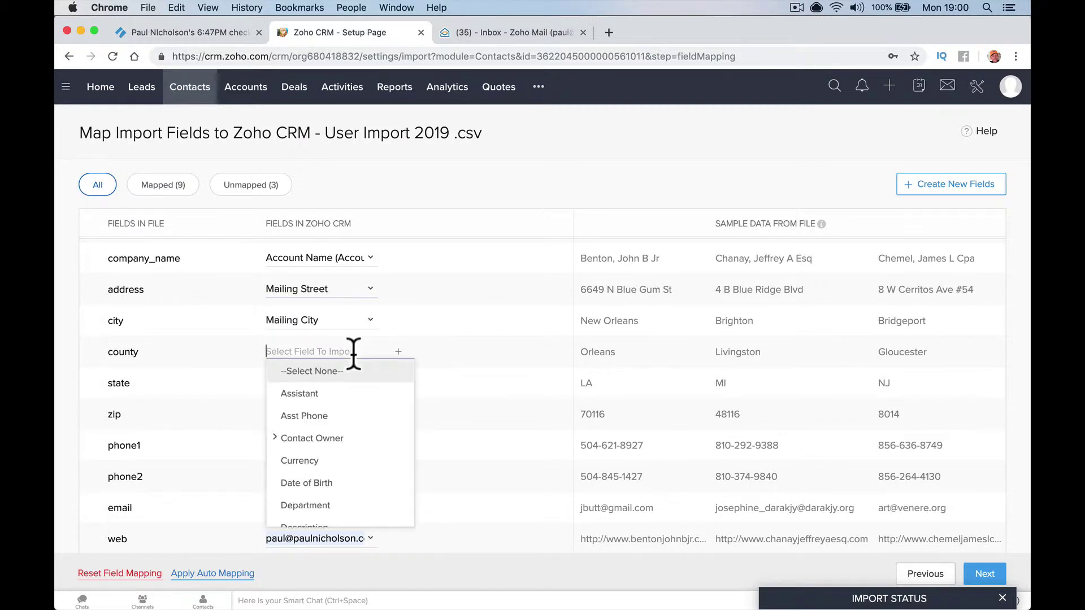
click(421, 346)
scroll(368, 388, down, 1)
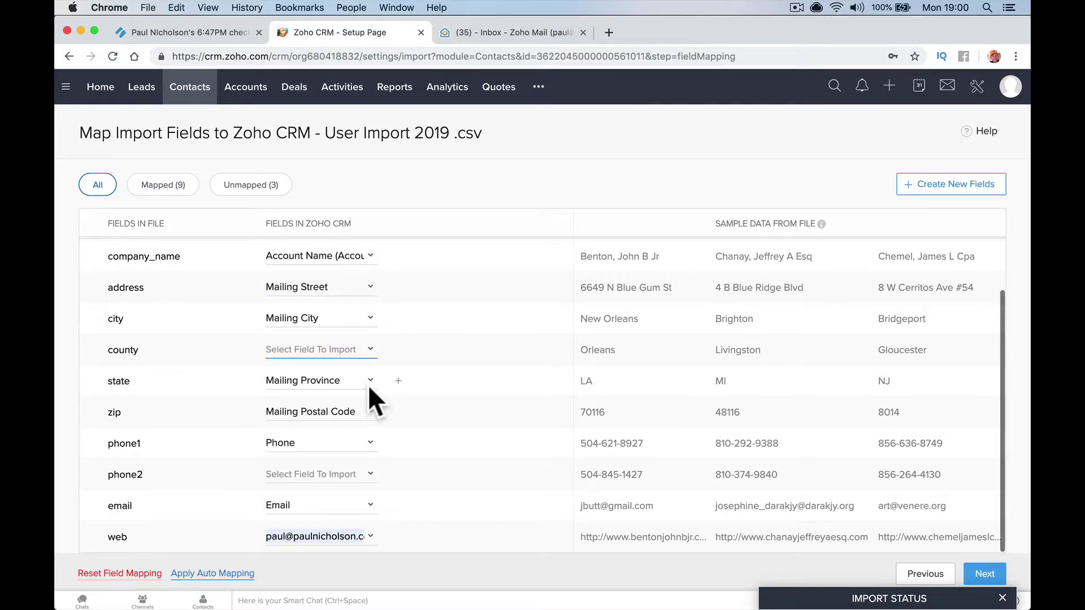
click(329, 447)
click(422, 301)
Map the phone2 column to Other Phone and clear the auto-filled e-mail entry from the web column's mapping.
click(353, 327)
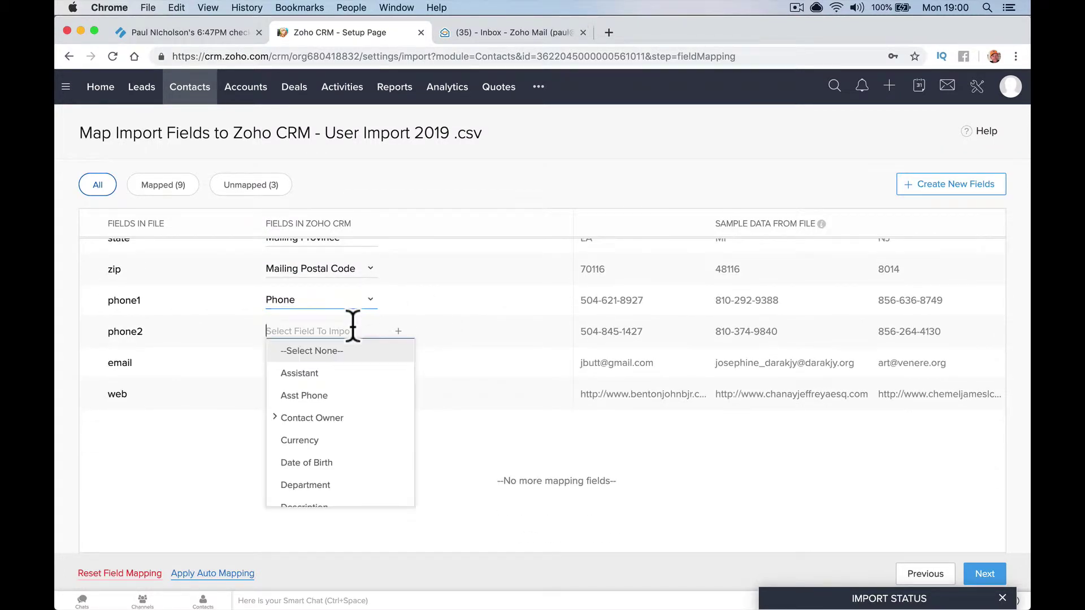
scroll(351, 416, down, 5)
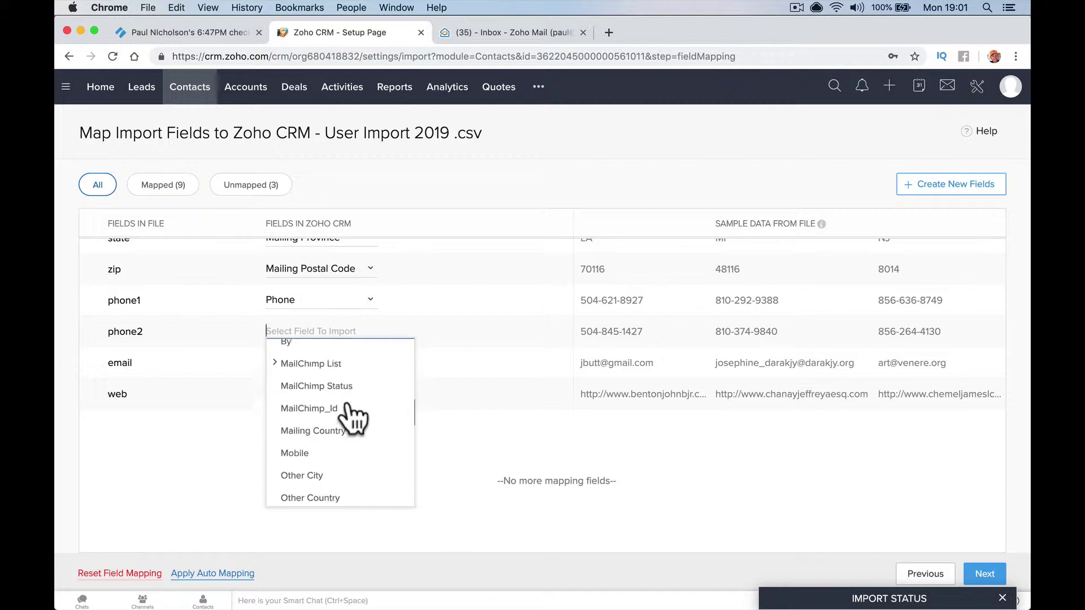
scroll(348, 411, down, 3)
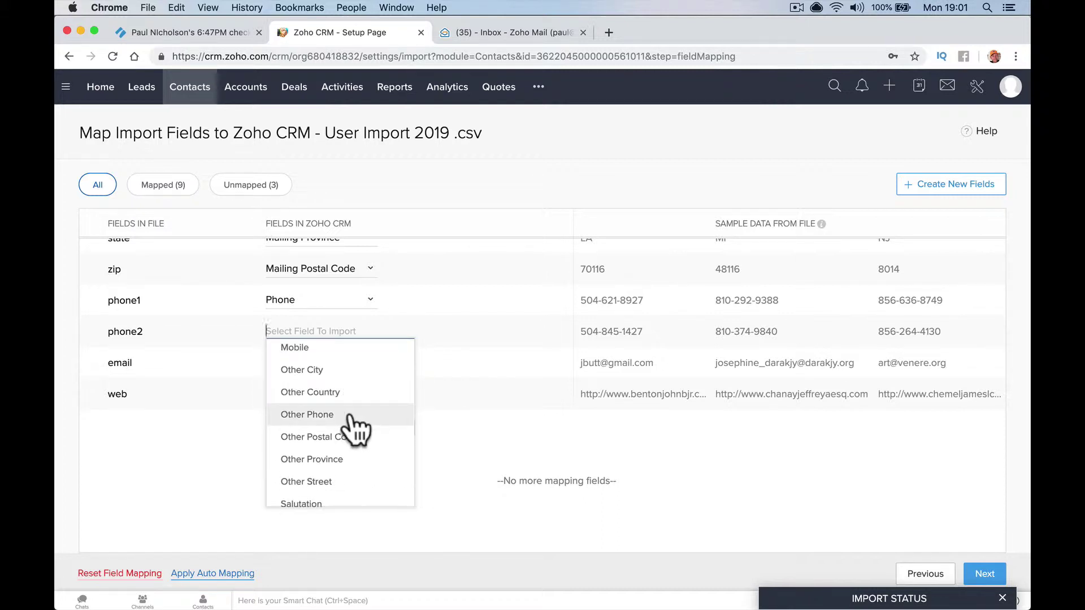
click(349, 415)
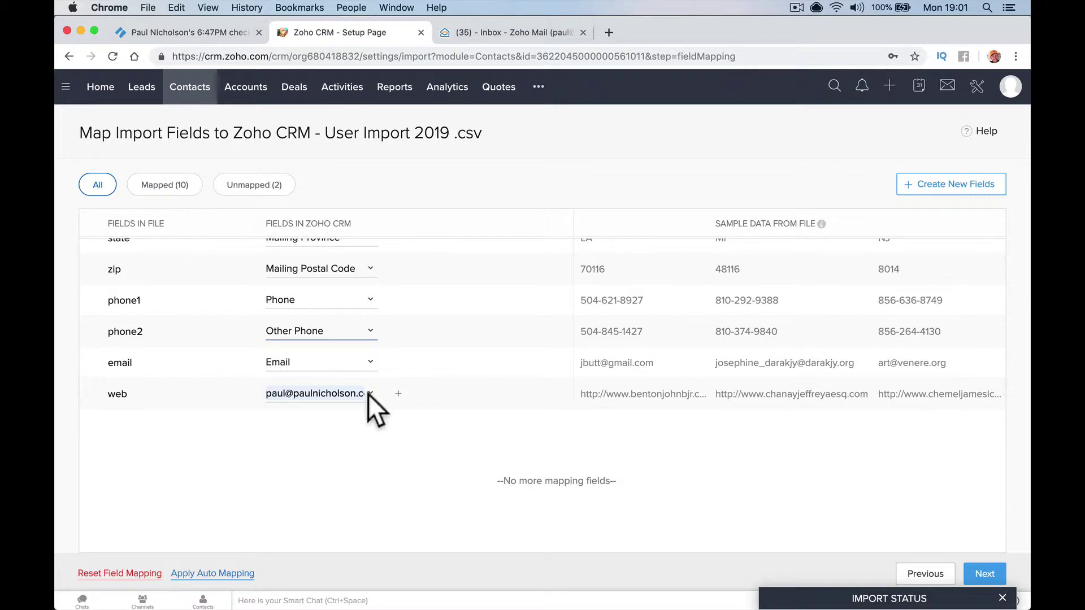
click(352, 392)
click(436, 418)
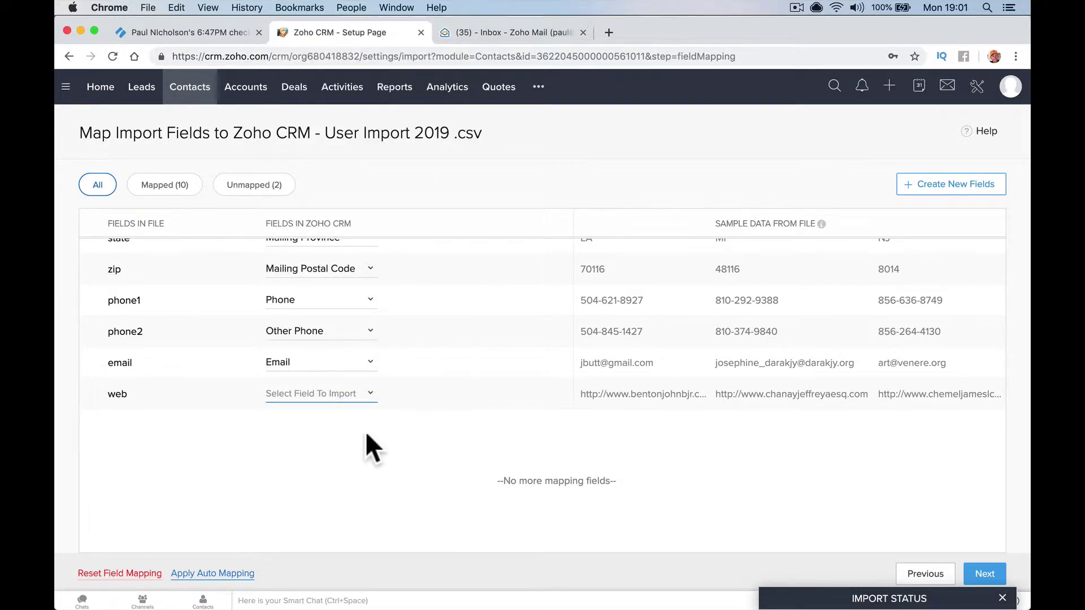
Look through the available contact fields for one that fits the file's web column.
click(354, 391)
scroll(355, 511, down, 8)
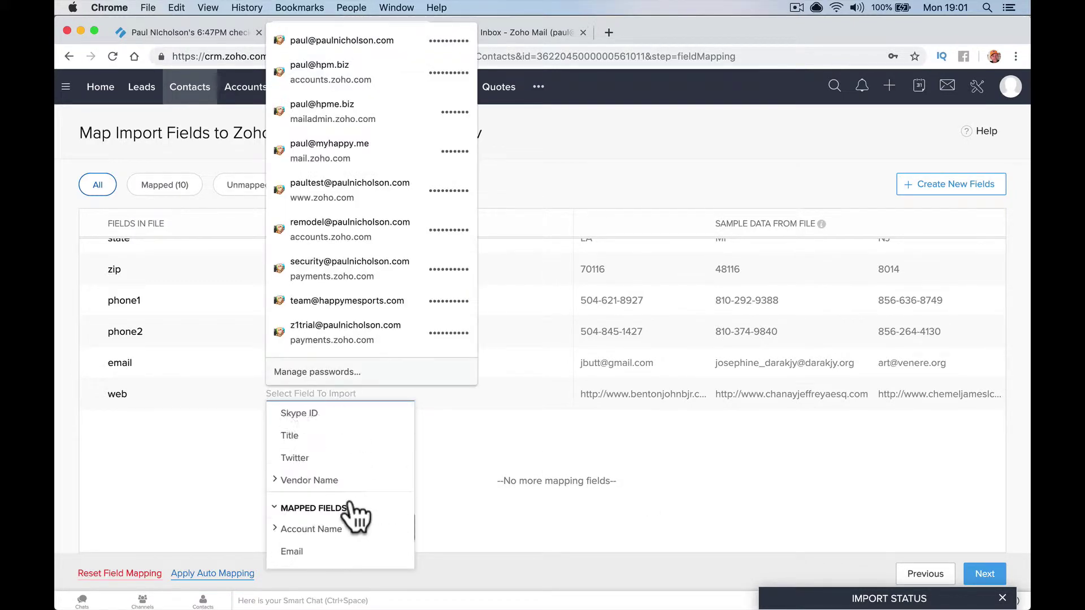
scroll(356, 514, up, 3)
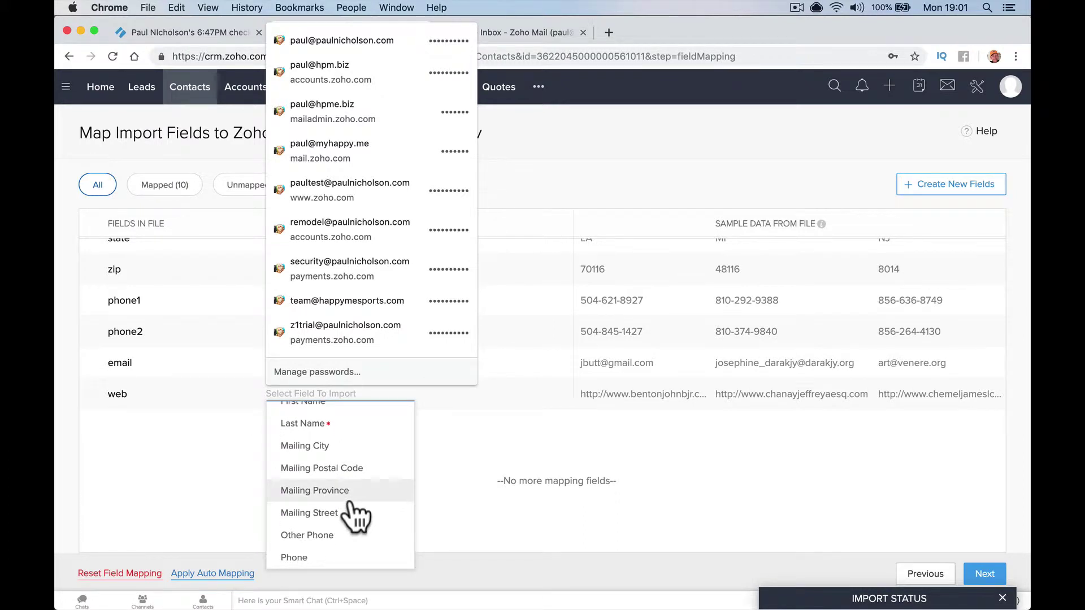
scroll(350, 502, up, 6)
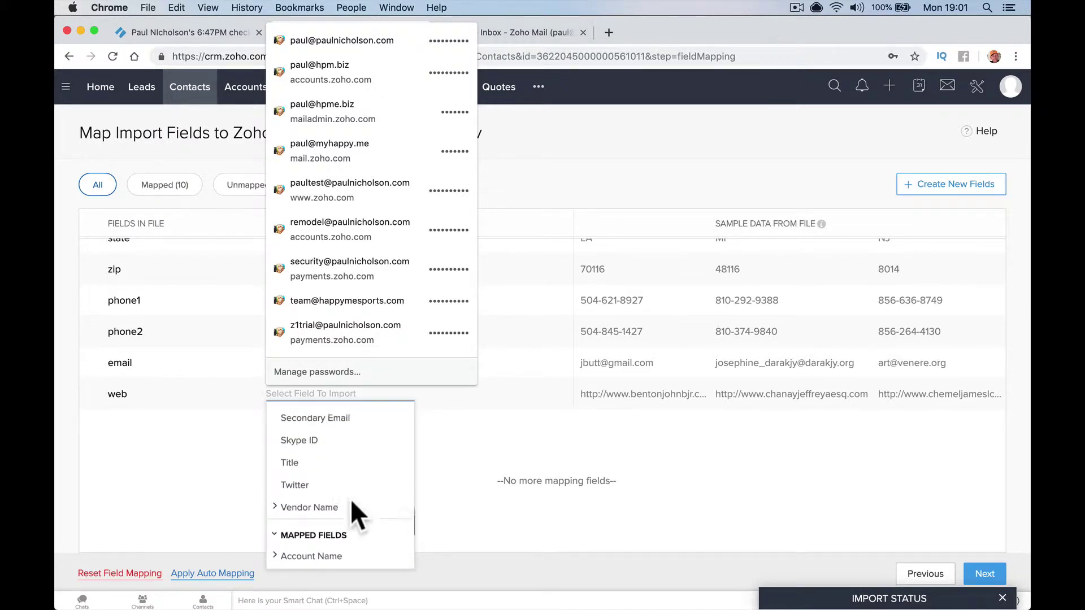
scroll(352, 508, up, 8)
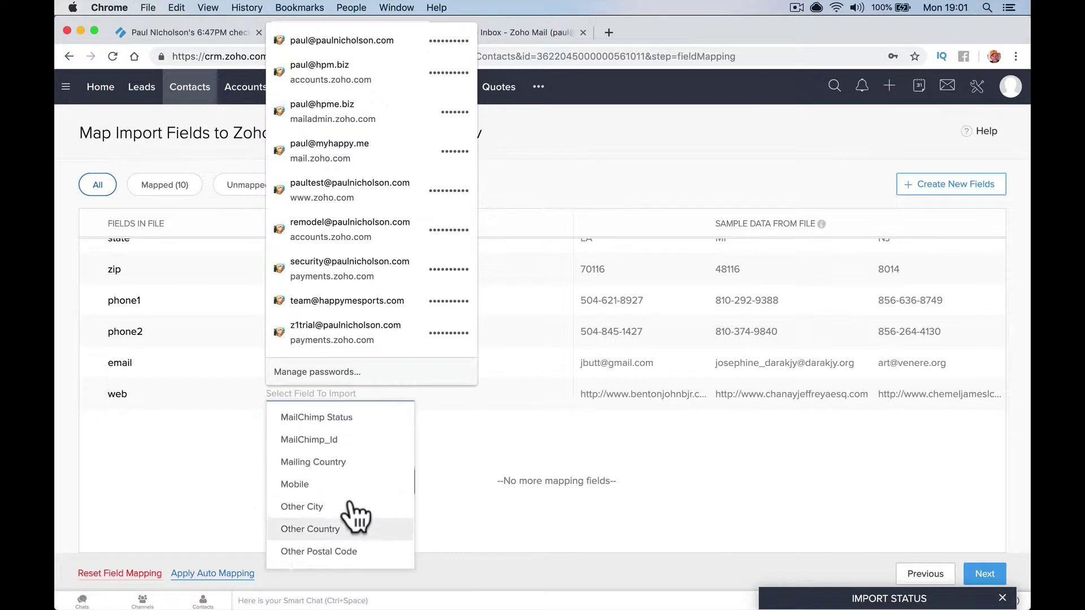
scroll(352, 508, up, 8)
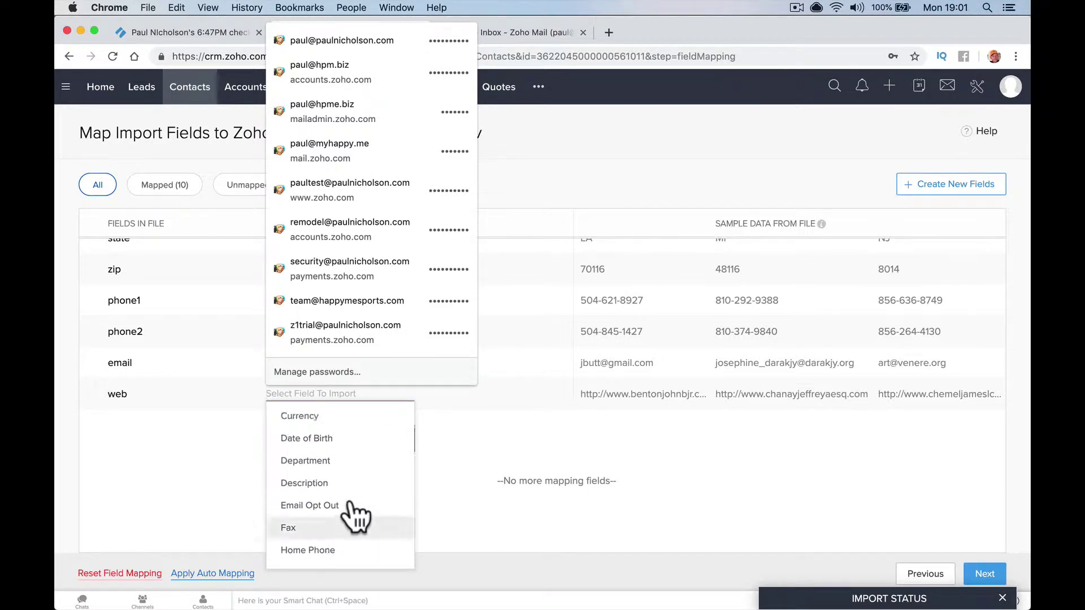
scroll(356, 517, up, 2)
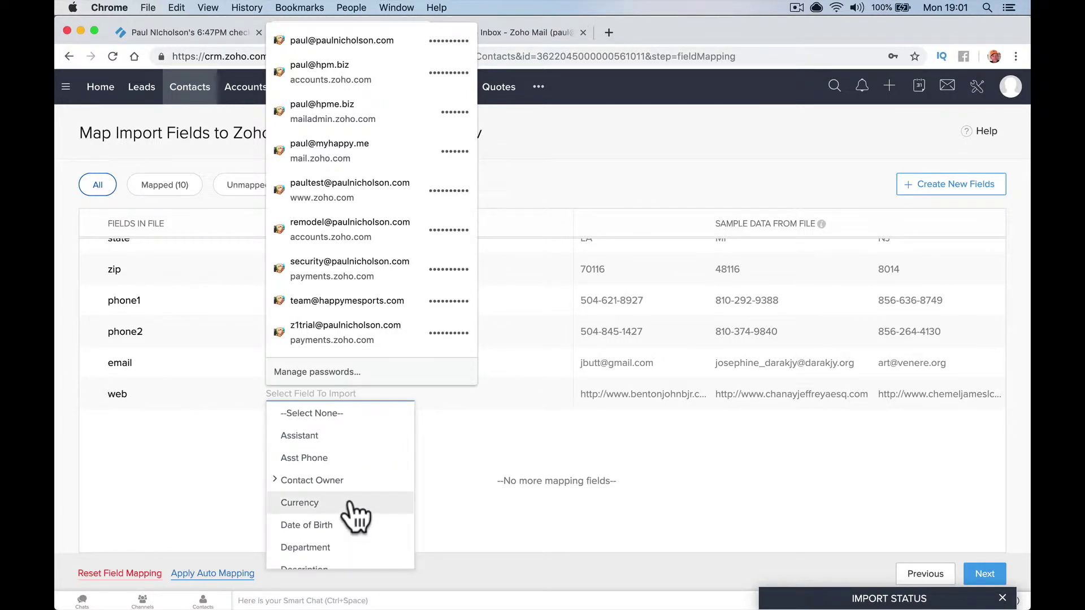
scroll(355, 506, down, 2)
click(415, 476)
click(358, 393)
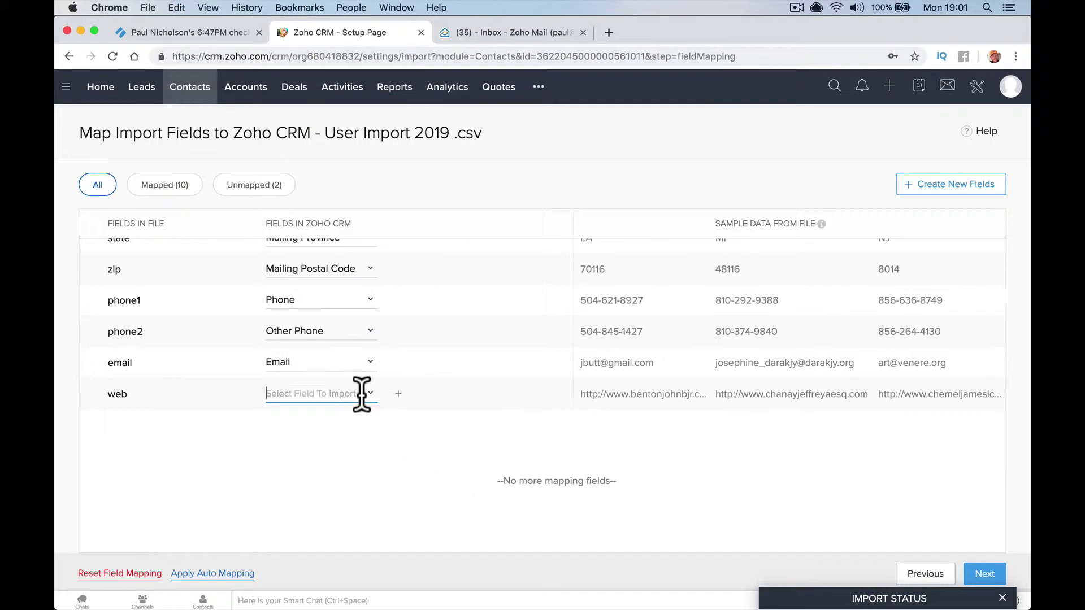
scroll(354, 486, down, 4)
click(320, 394)
scroll(334, 523, down, 5)
scroll(333, 528, down, 6)
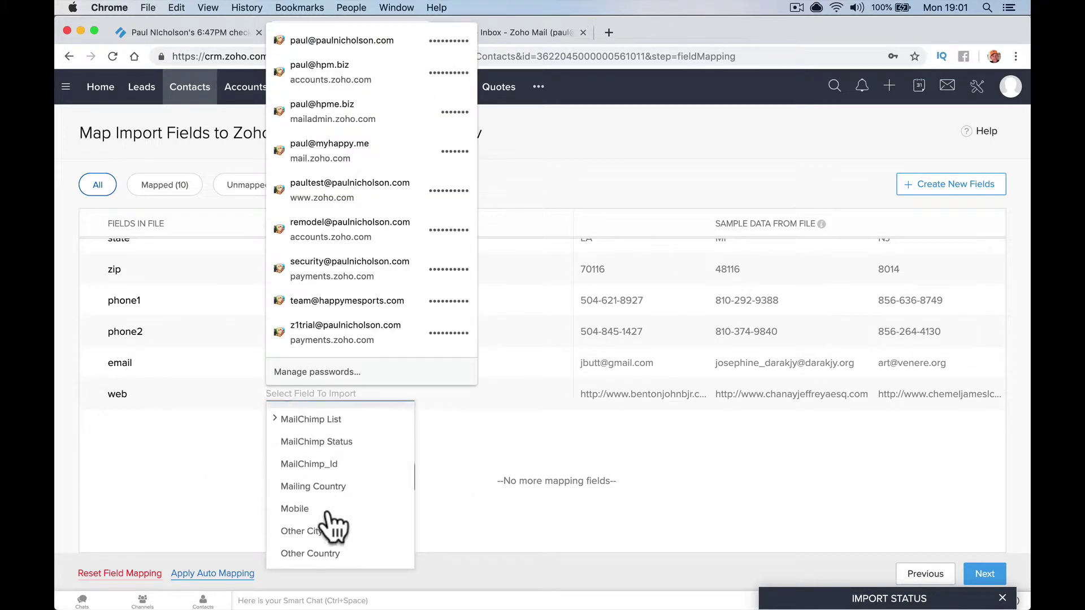
scroll(333, 527, down, 4)
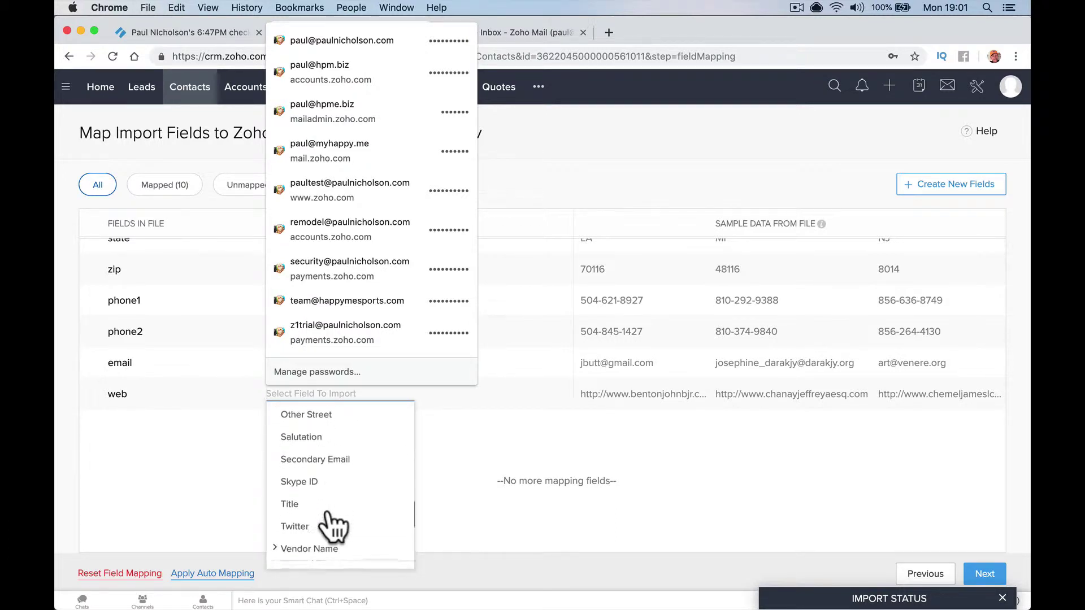
scroll(333, 526, up, 6)
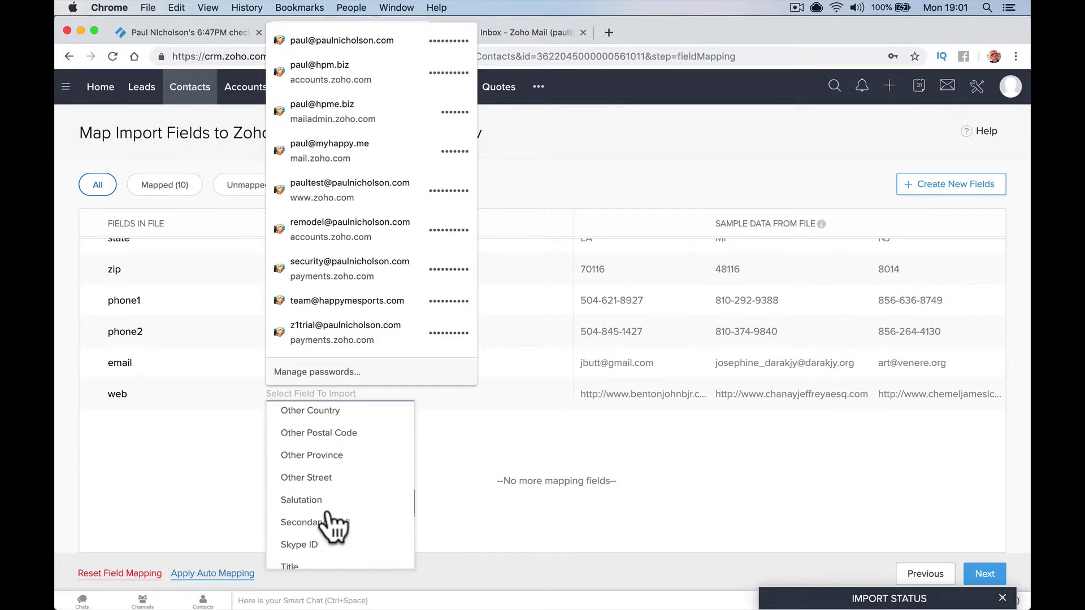
scroll(333, 527, up, 3)
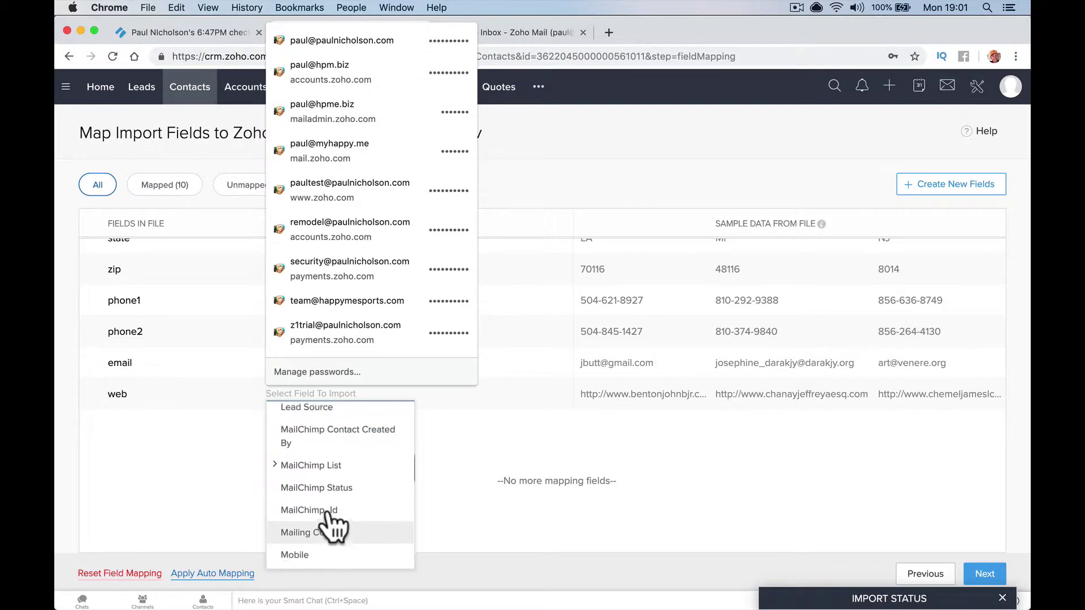
scroll(333, 526, up, 3)
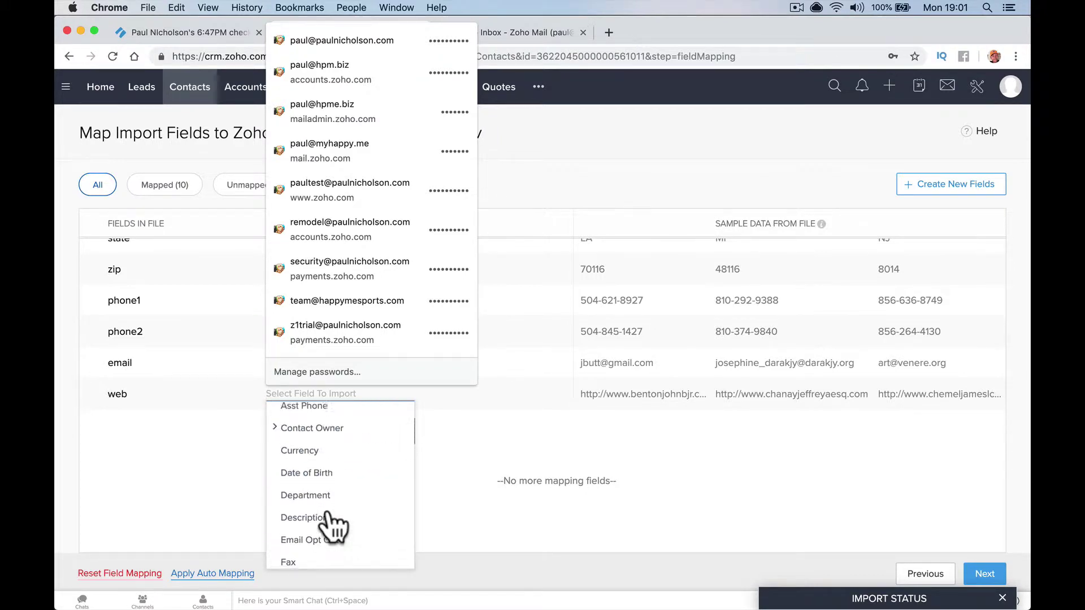
click(470, 456)
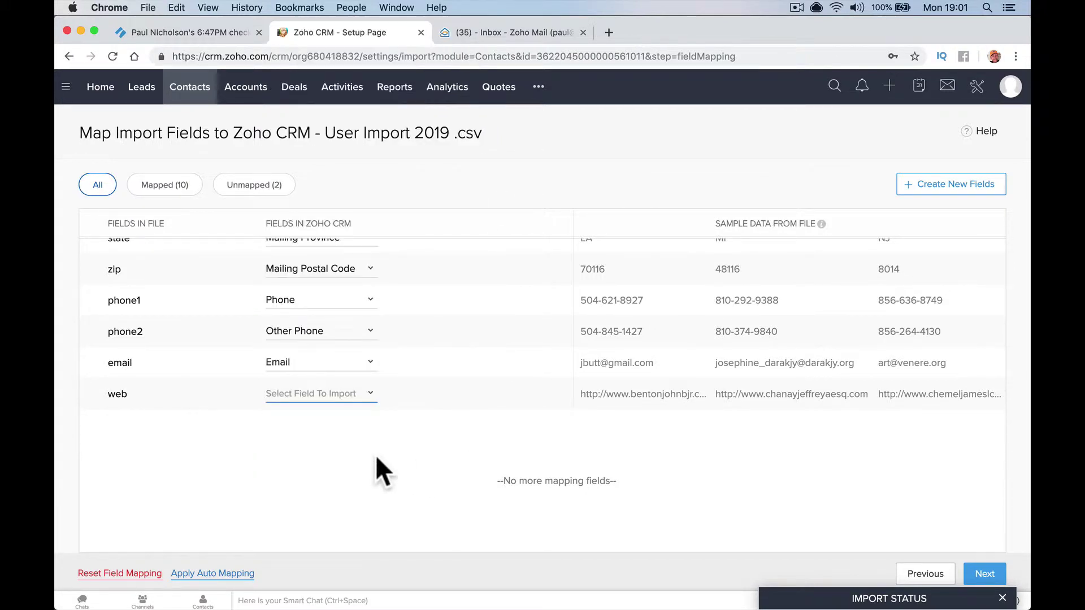
Continue from the field mapping to the import options and clear the auto-filled e-mail from the contact tags.
click(984, 574)
click(576, 204)
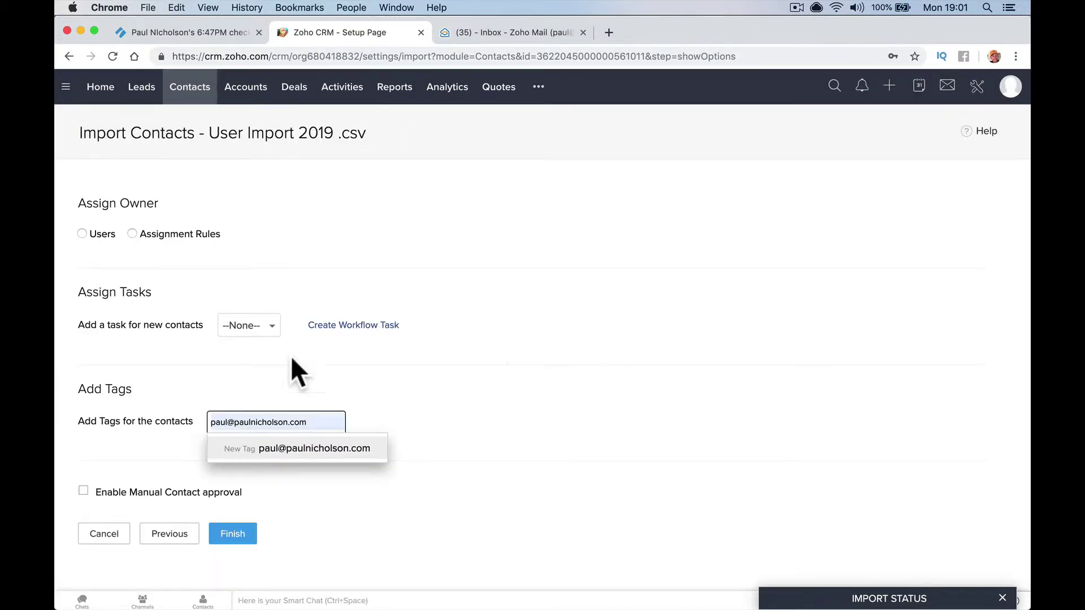
click(233, 364)
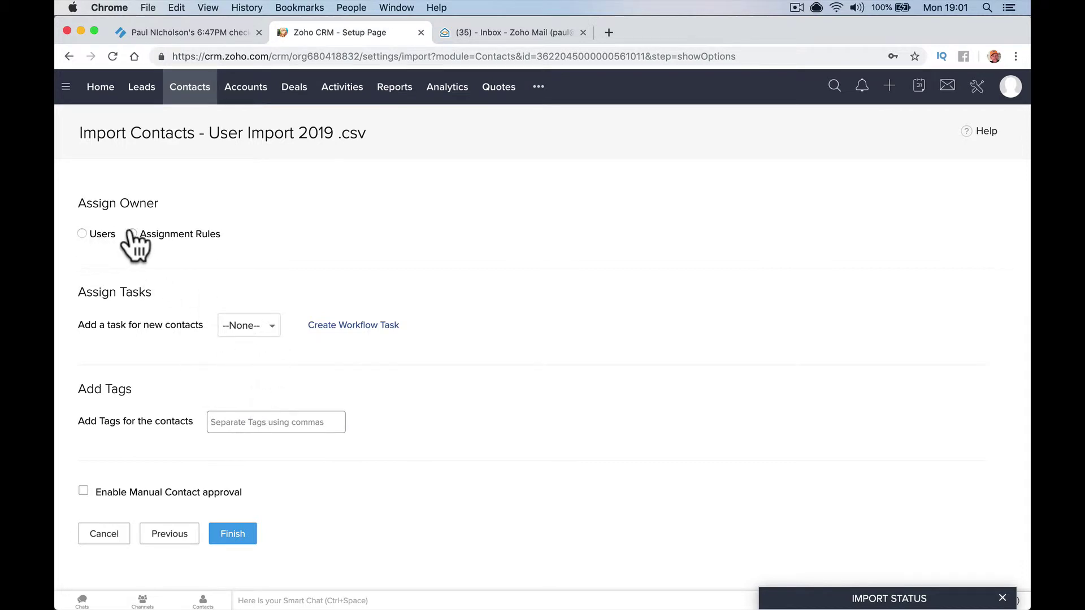
Assign the owner of the imported contacts from the users, choosing the second listed user.
click(82, 234)
click(249, 272)
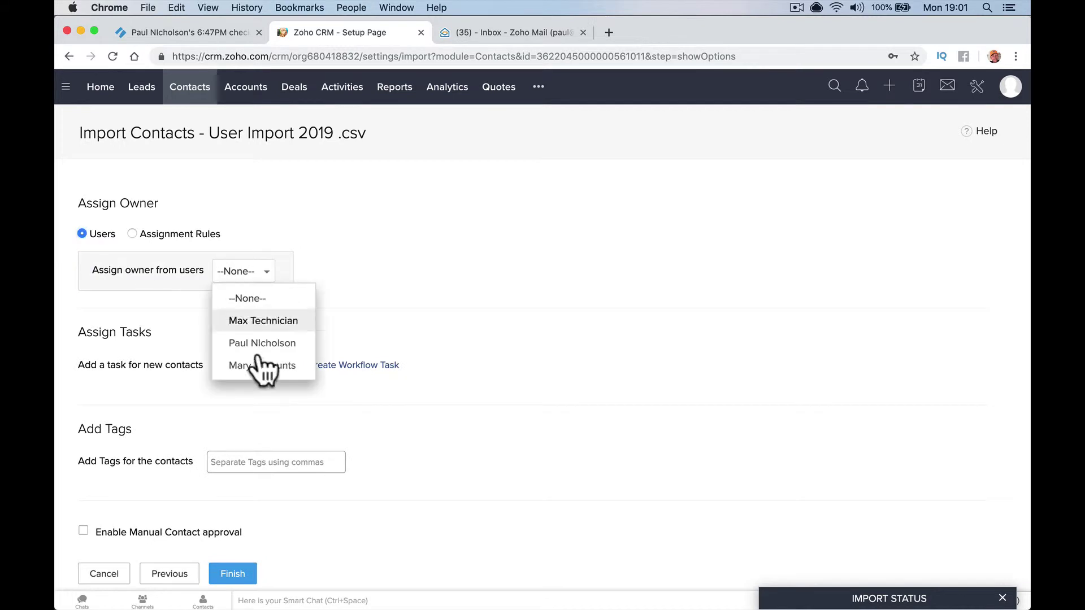
click(265, 344)
Add the new tag "Import 2019" to the imported contacts.
scroll(174, 394, down, 1)
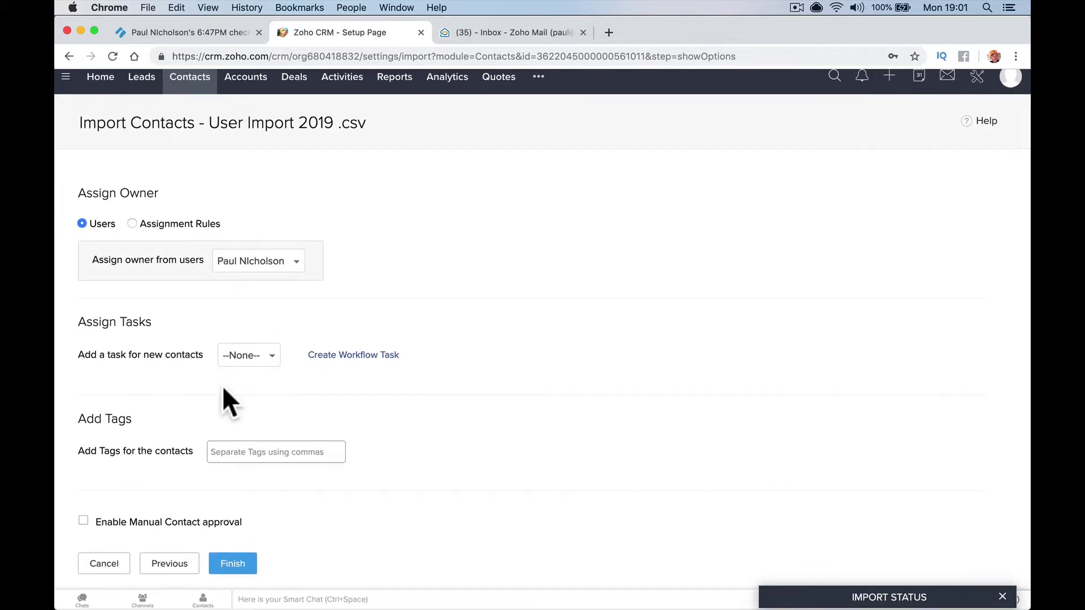
click(251, 452)
text(z)
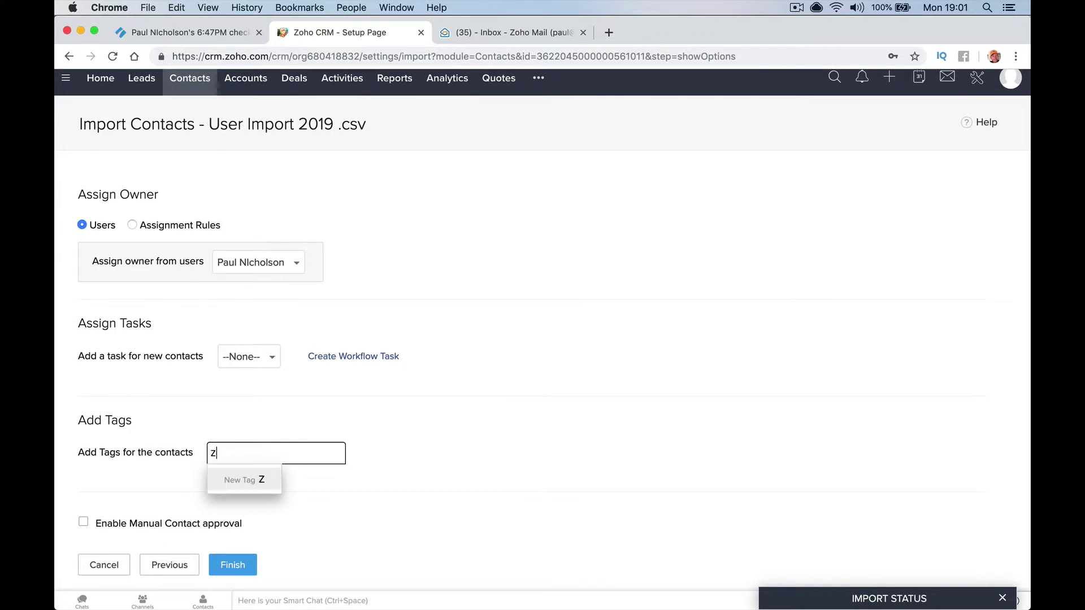
key(BackSpace)
text(Import 2019)
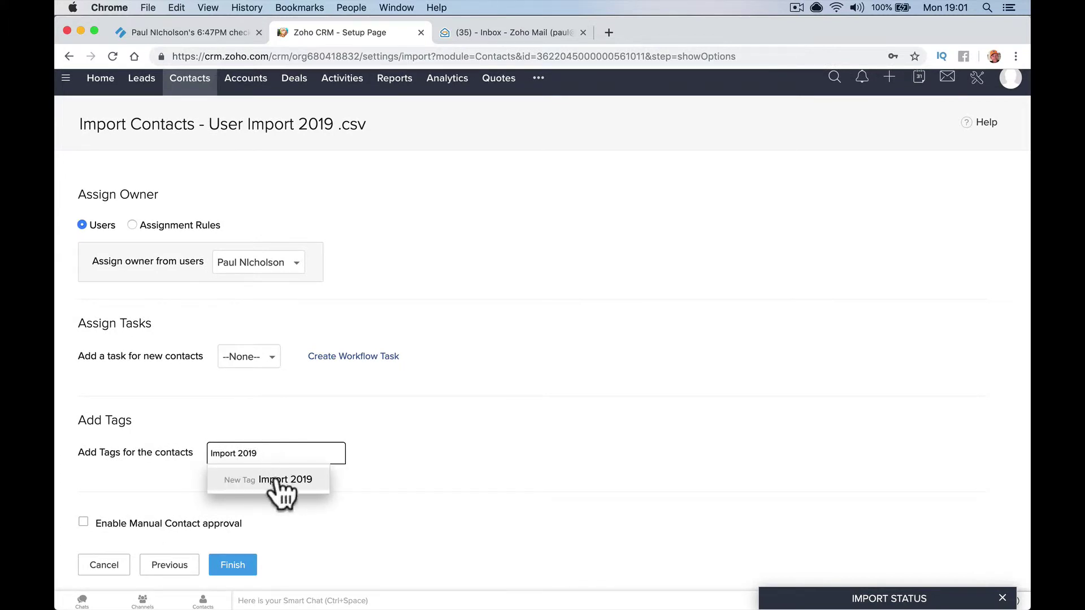
click(275, 480)
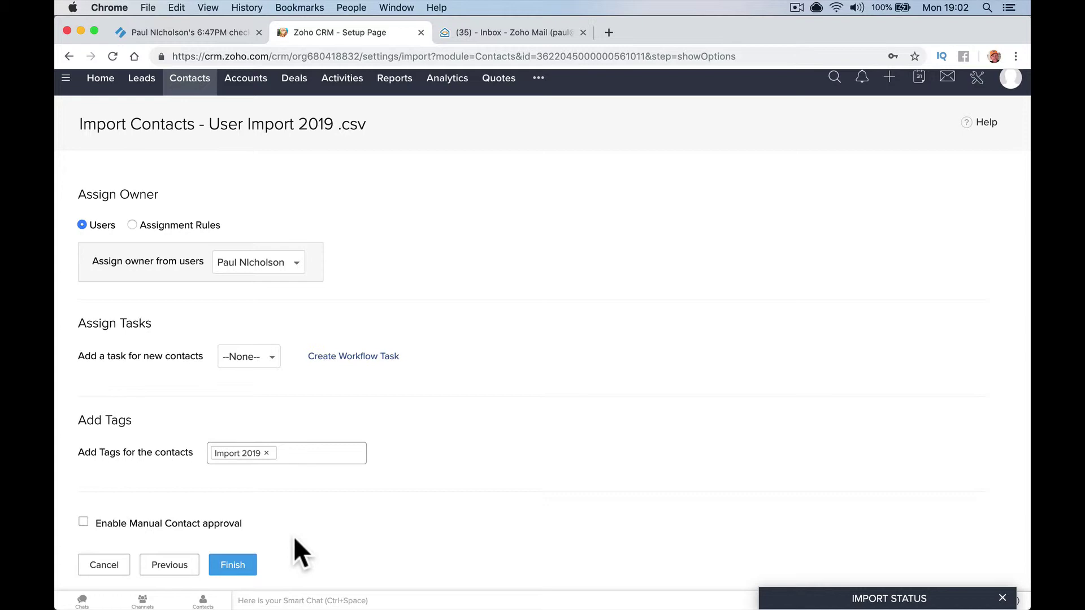
Finish the contacts import, acknowledge the scheduling notice and check the Zoho Mail inbox for the import notification.
click(236, 567)
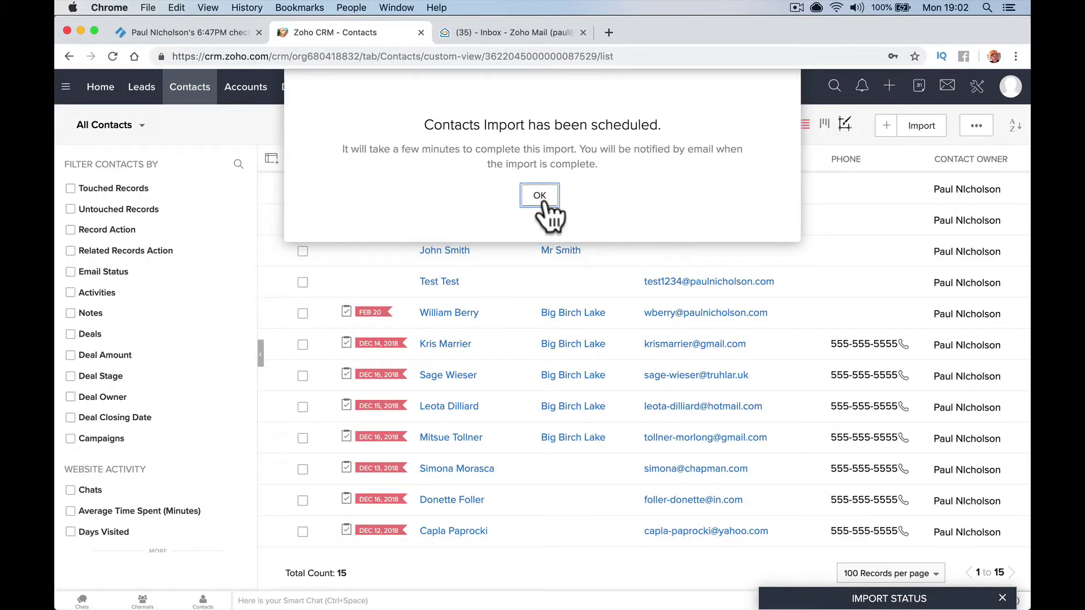
click(540, 195)
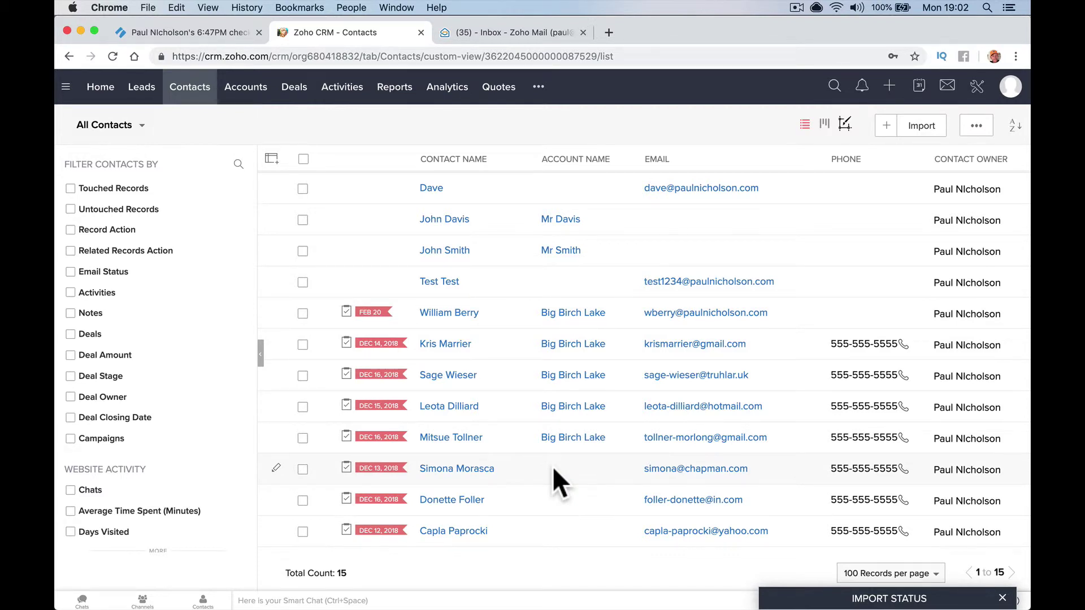
click(542, 34)
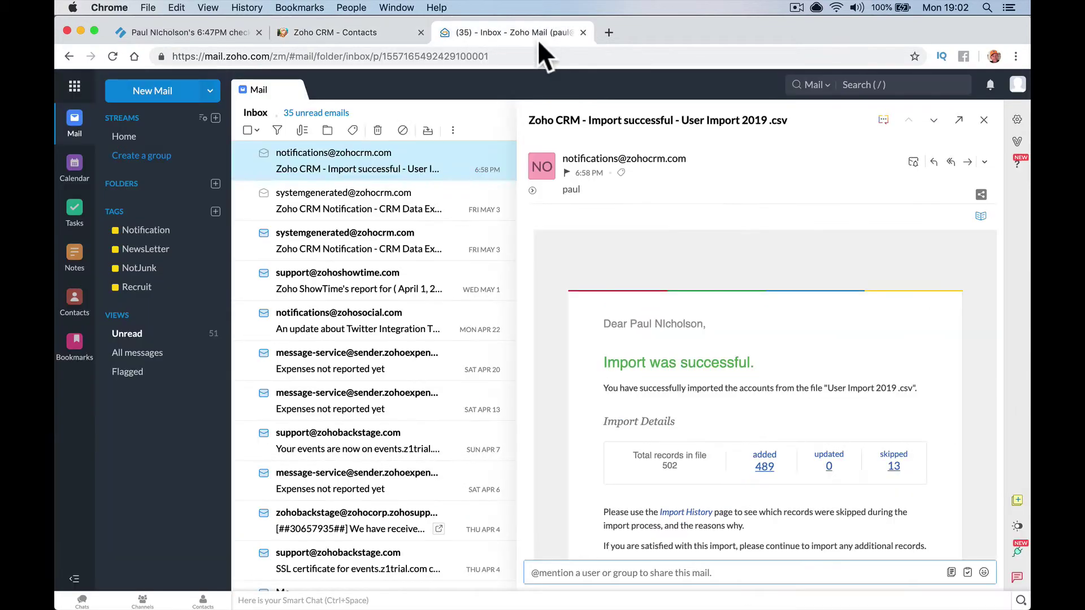
Return to Zoho CRM and add the Tag column to the All Contacts list view.
click(361, 32)
click(271, 159)
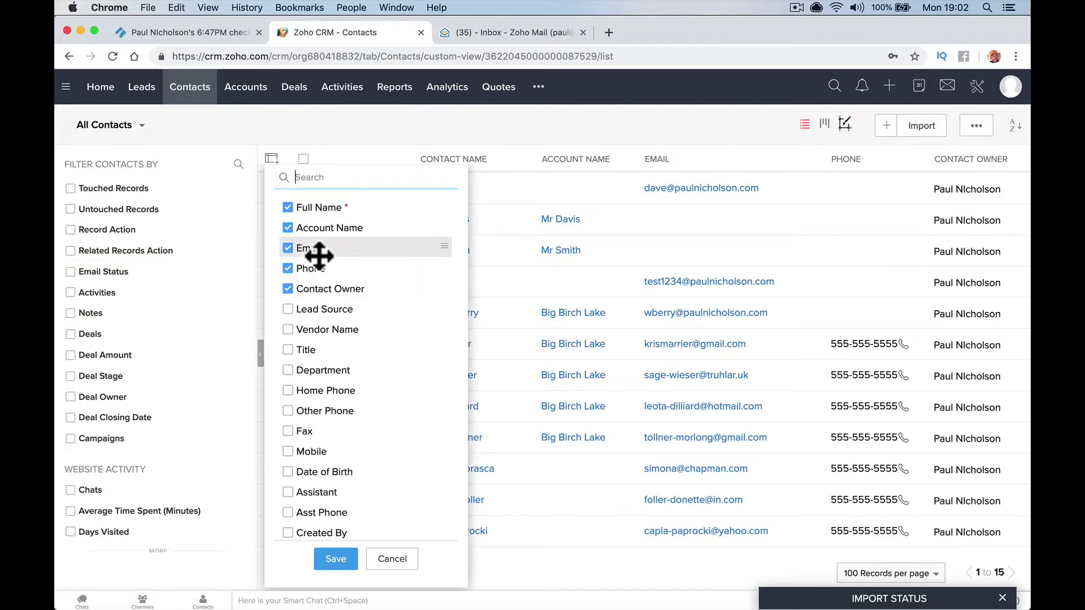
scroll(328, 396, down, 10)
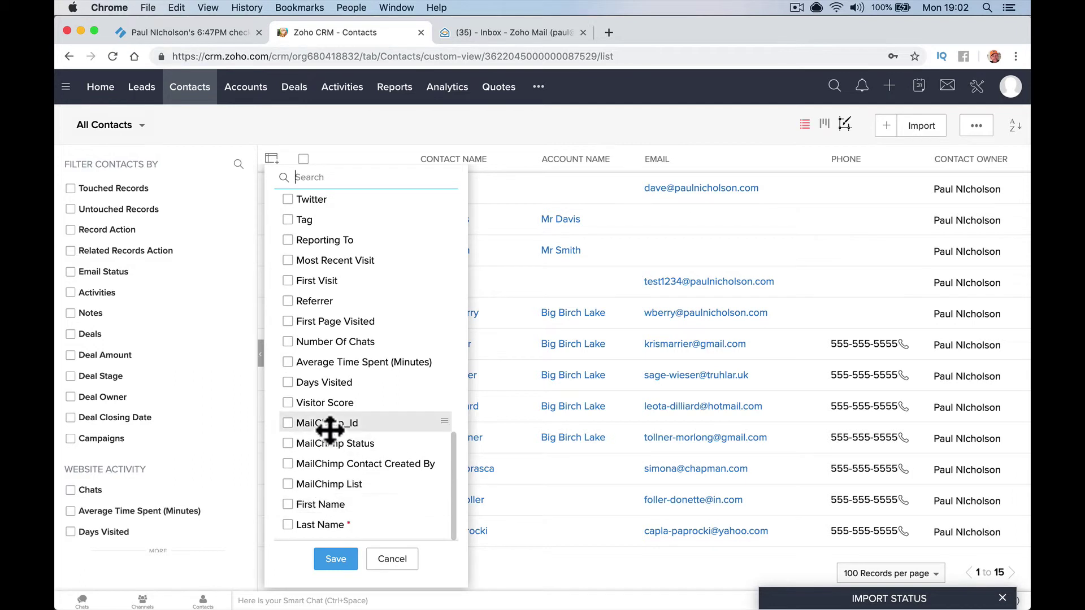
scroll(316, 395, up, 3)
click(287, 333)
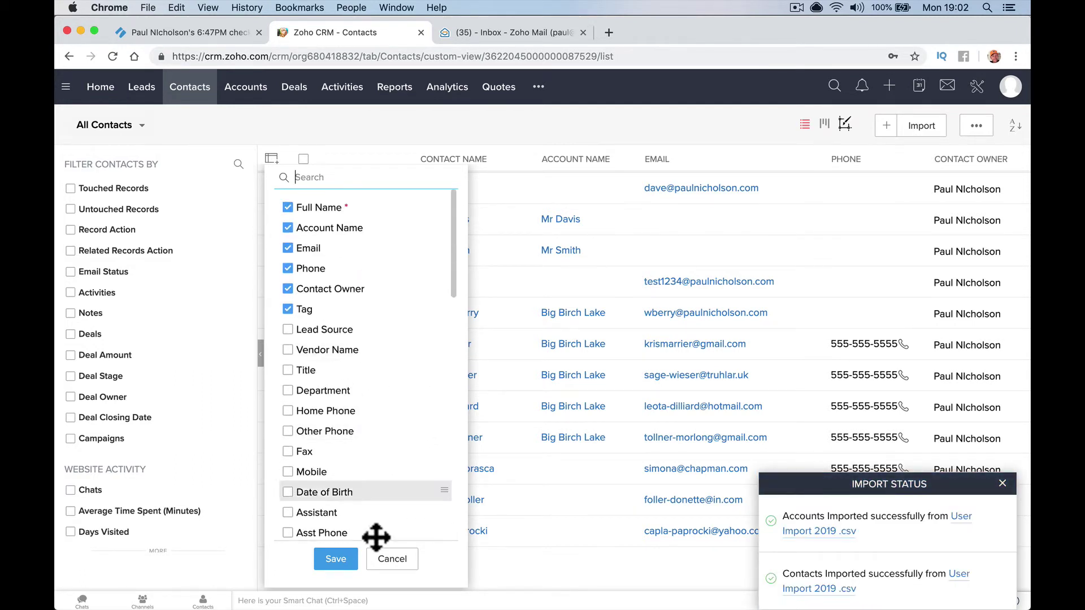
click(337, 560)
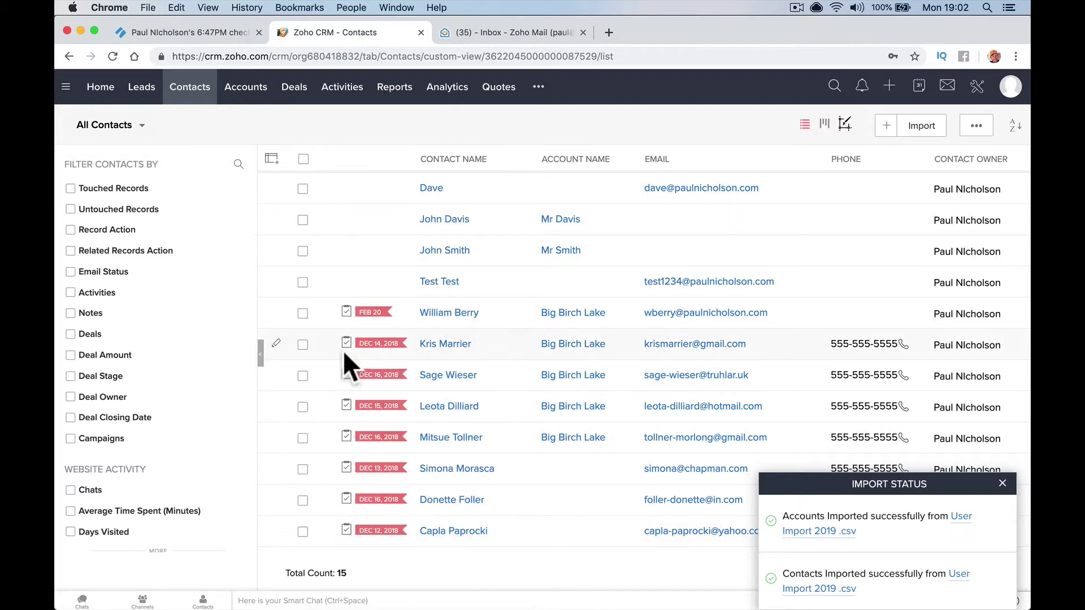
Reload the contacts list and look through the imported records and their tags.
click(116, 56)
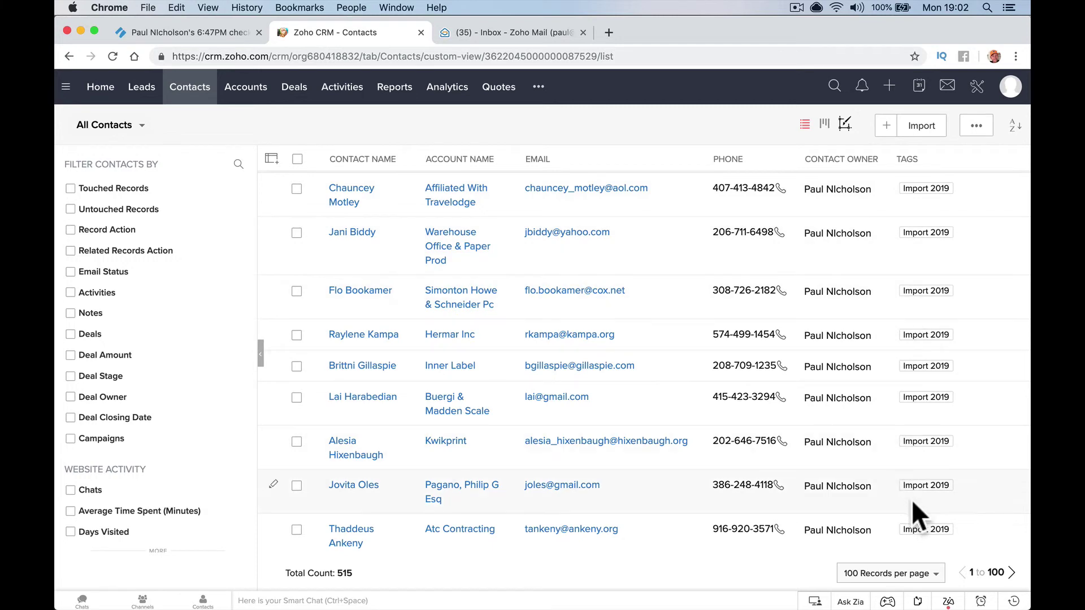
scroll(923, 484, down, 15)
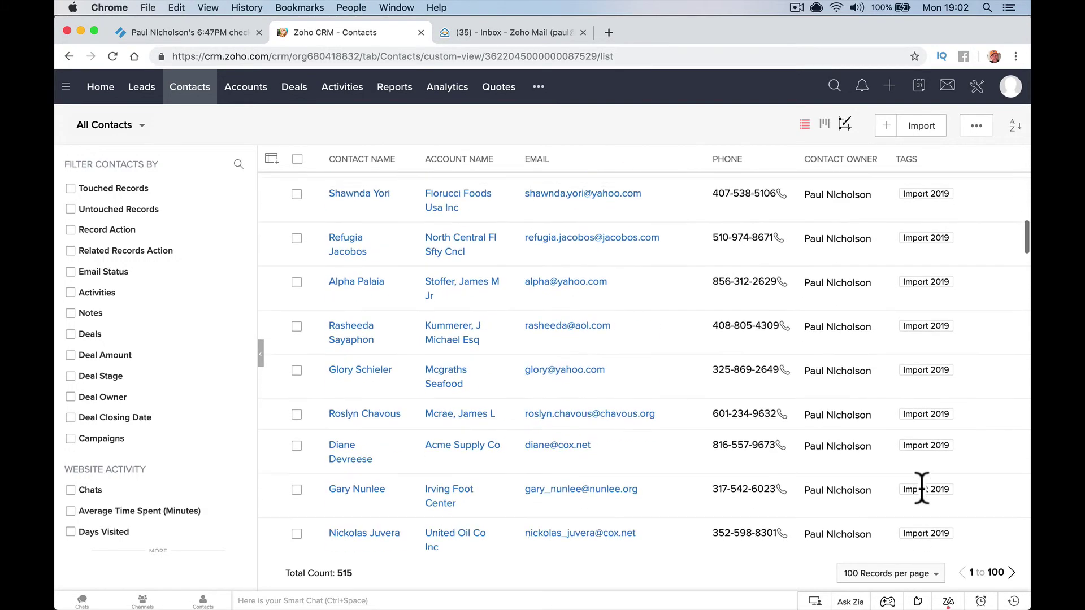
scroll(921, 487, up, 15)
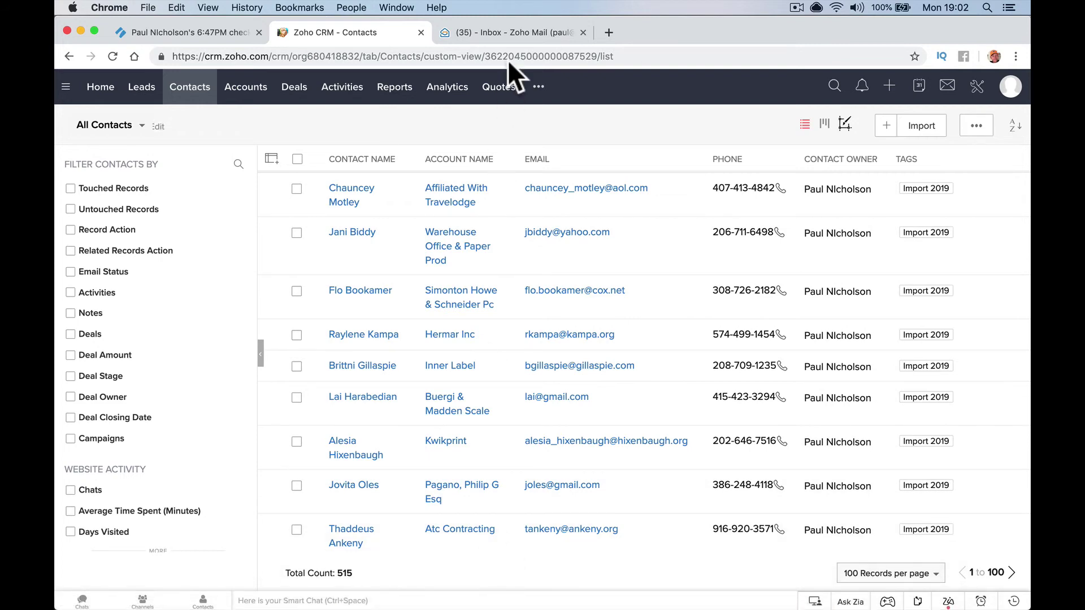
Check the Zoho Mail inbox for the import notification e-mail, comparing it with the contacts list in Zoho CRM.
click(508, 32)
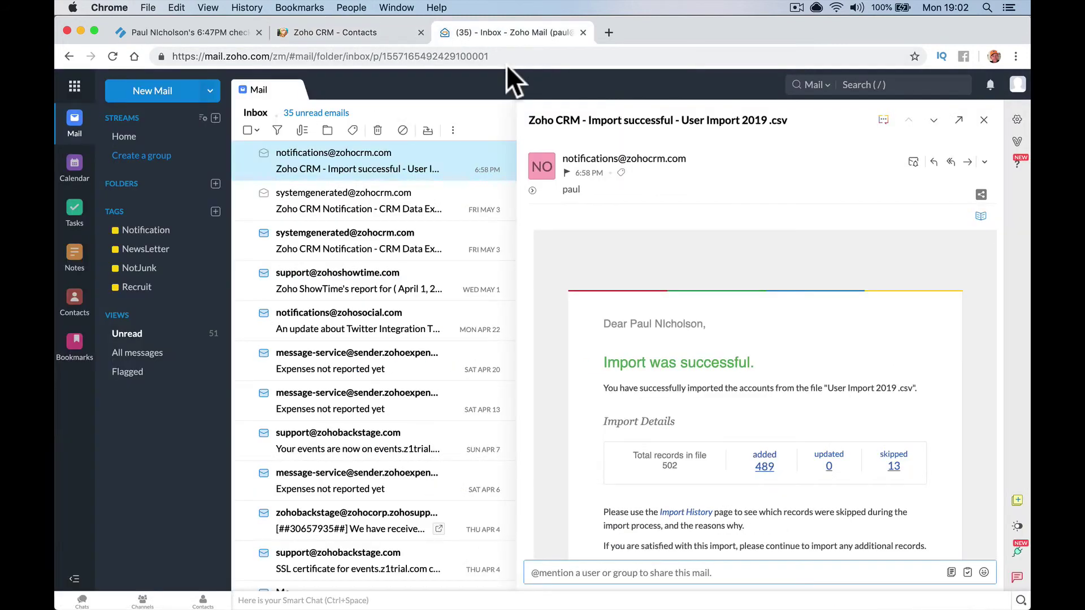
key(Escape)
click(339, 206)
click(351, 174)
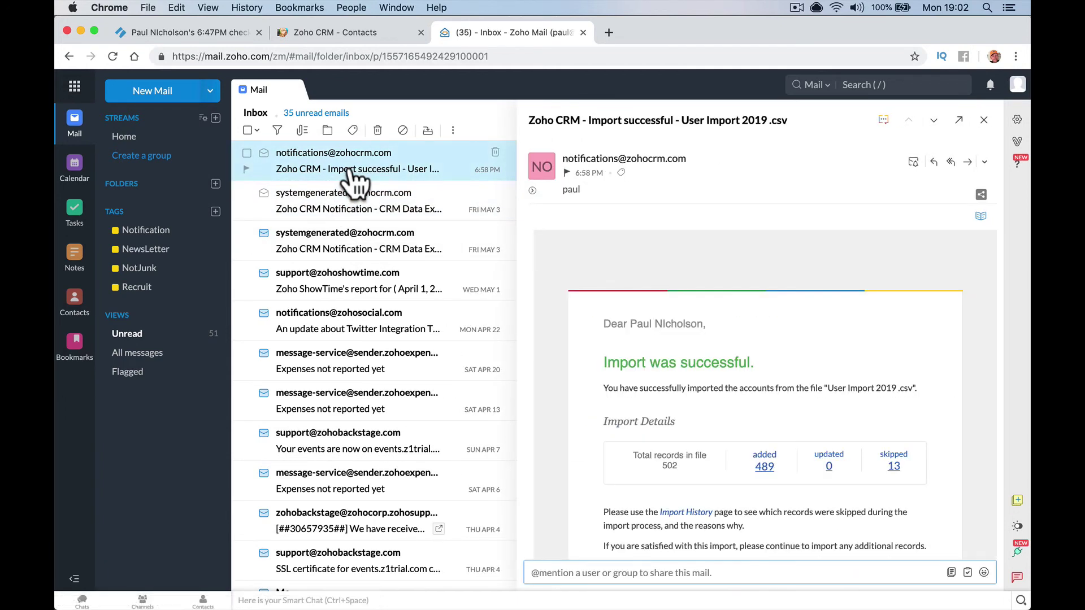
click(331, 33)
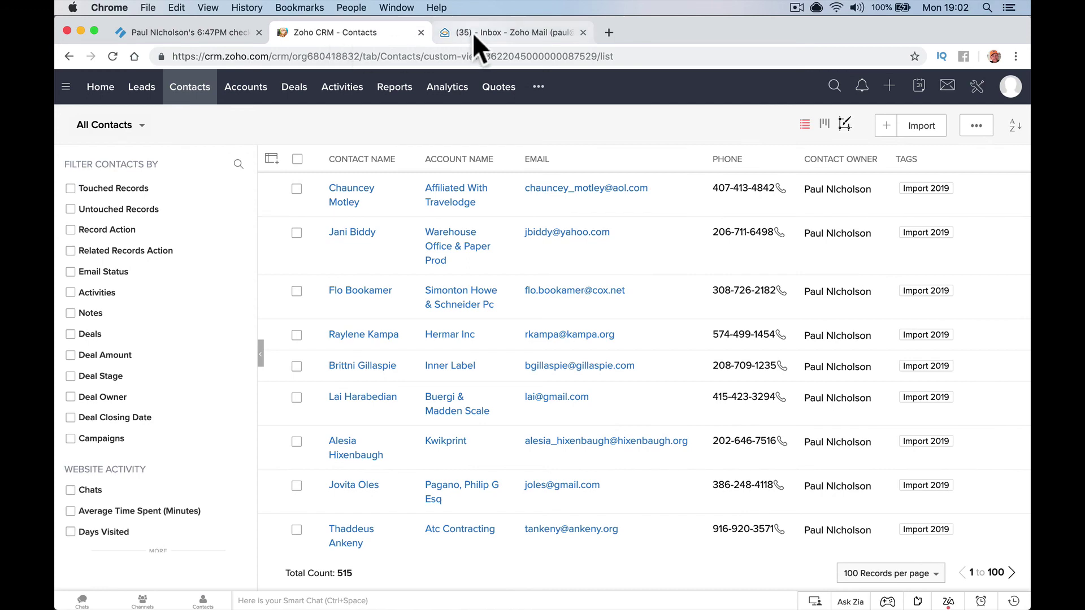
click(473, 32)
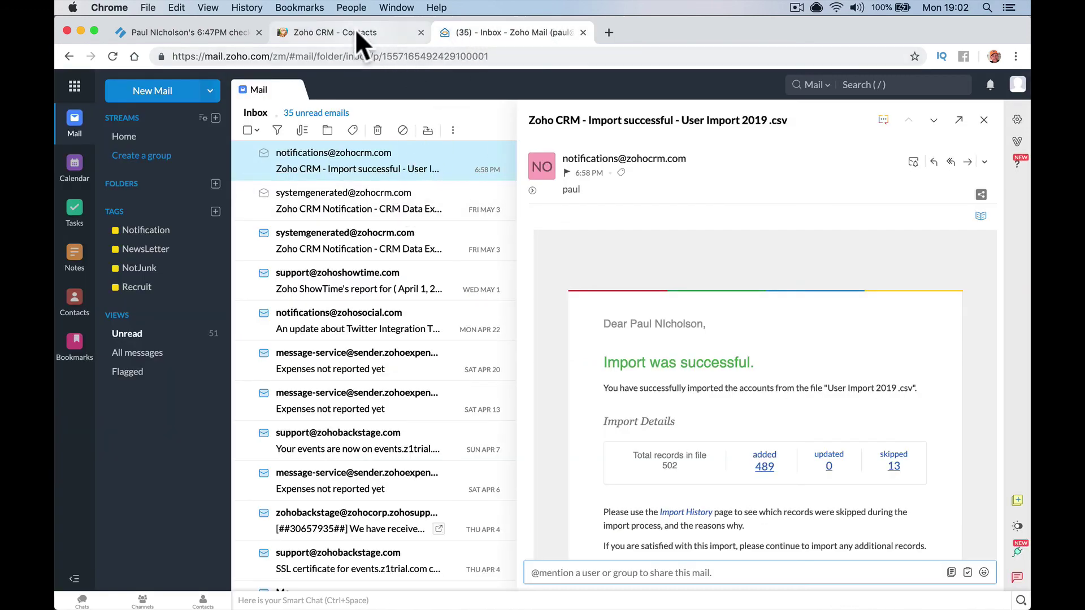